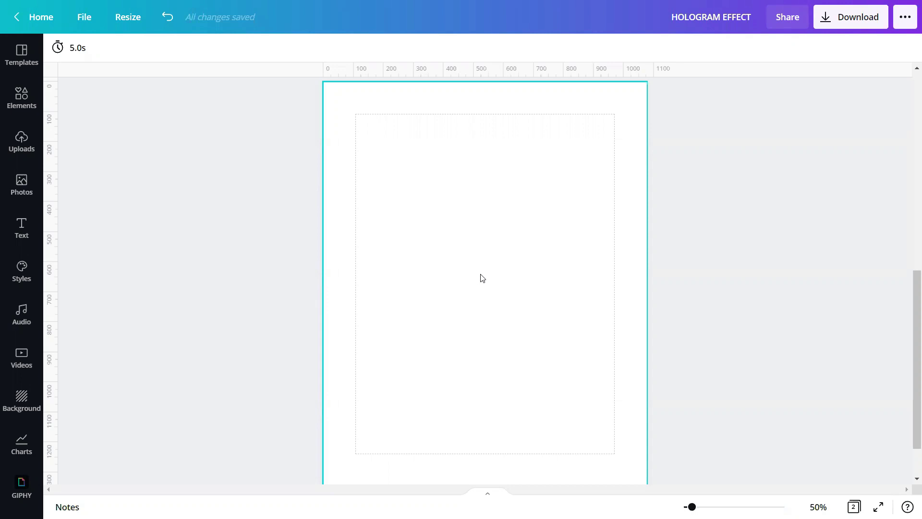
# - Add the glowing-eyed cyborg photo from Recently used to the page and zoom the canvas to 99%
pyautogui.click(217, 215)
pyautogui.click(22, 183)
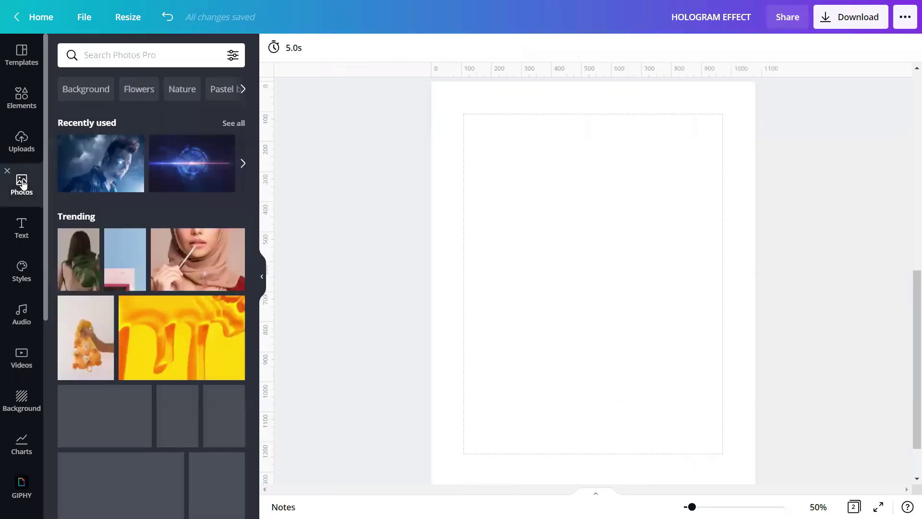
pyautogui.click(101, 163)
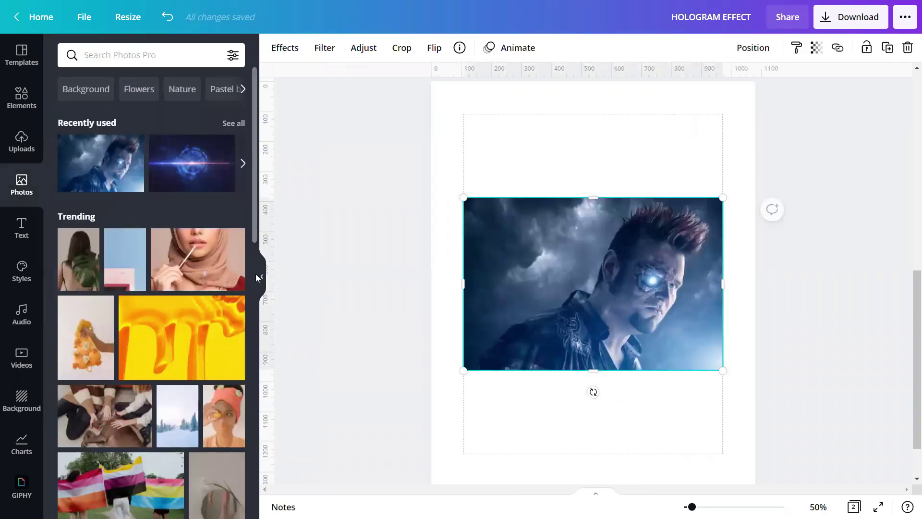
pyautogui.scroll(-8, 255, 274)
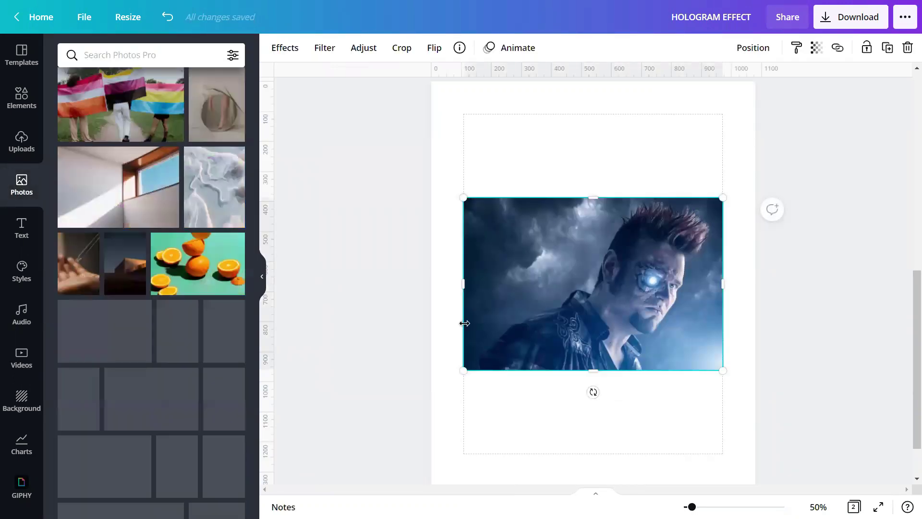
pyautogui.click(262, 276)
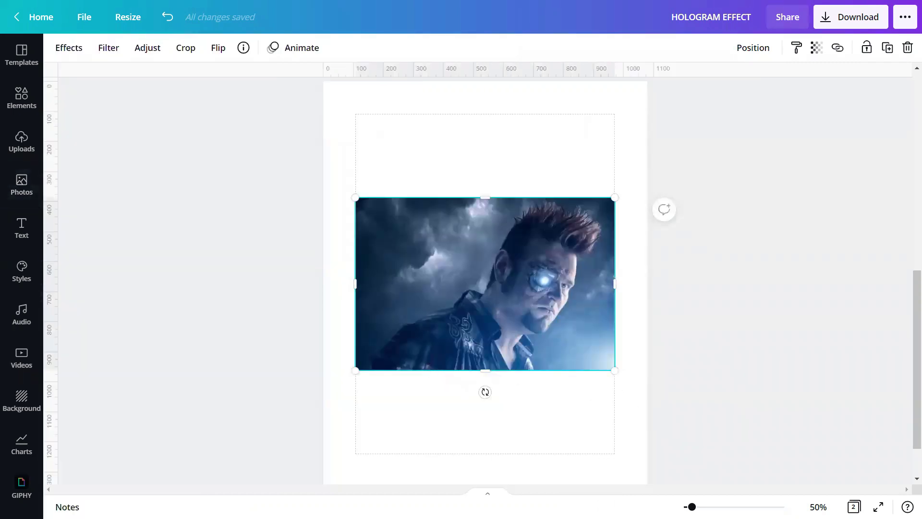
pyautogui.scroll(2, 486, 259)
pyautogui.scroll(3, 485, 259)
pyautogui.scroll(1, 485, 259)
pyautogui.scroll(1, 485, 260)
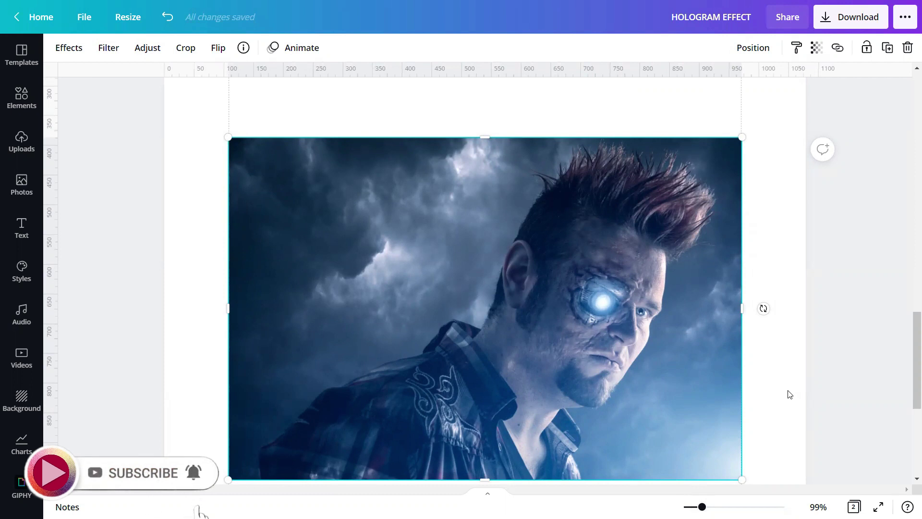
# - Apply the BadTV Blear effect to the cyborg photo
pyautogui.click(69, 47)
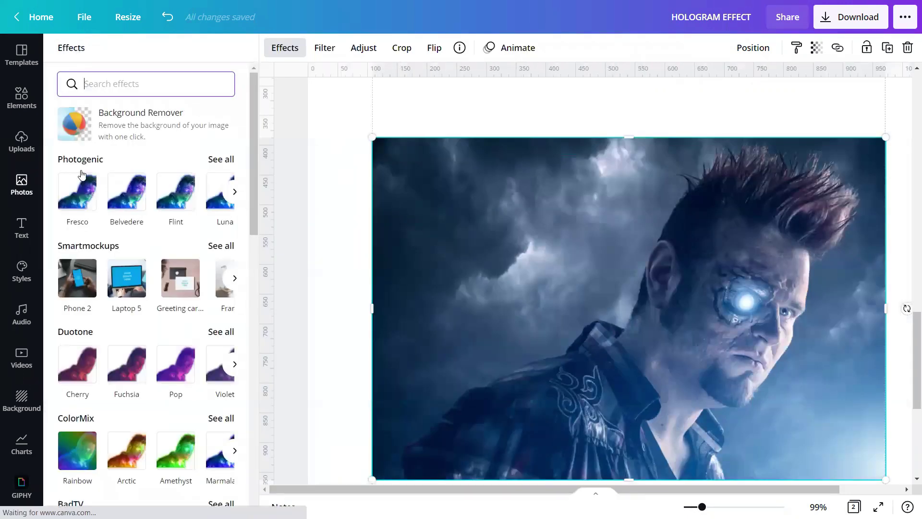
pyautogui.scroll(-4, 140, 273)
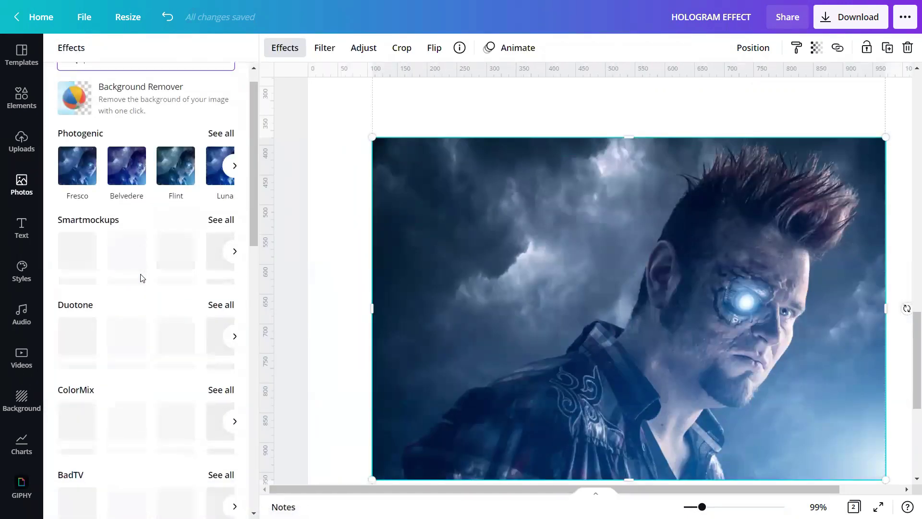
pyautogui.click(220, 321)
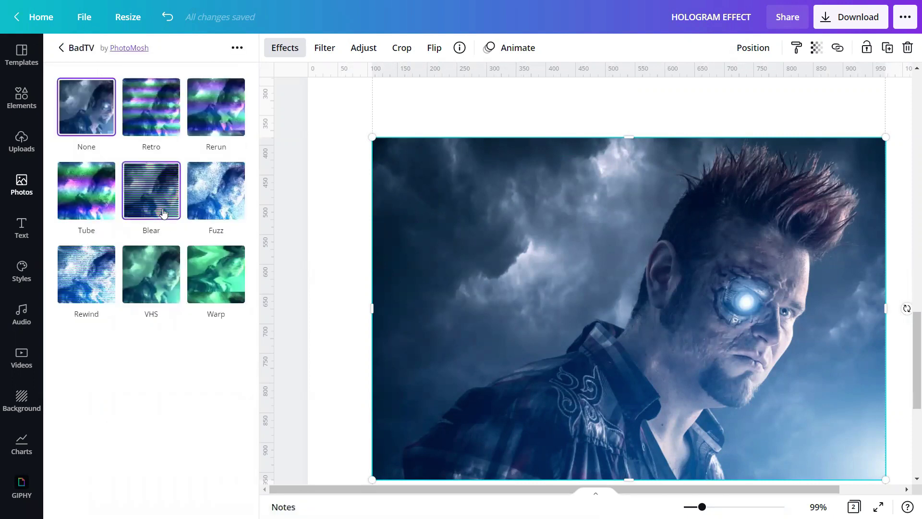
pyautogui.click(163, 210)
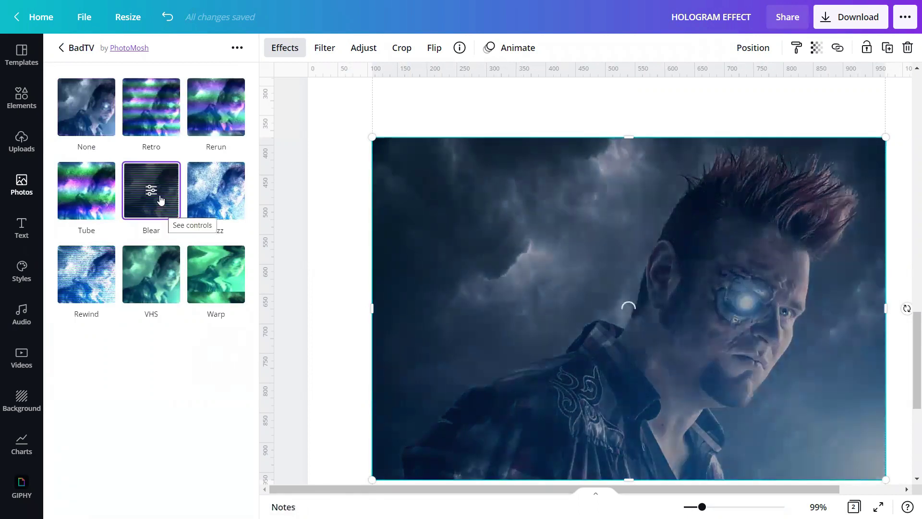
pyautogui.click(159, 195)
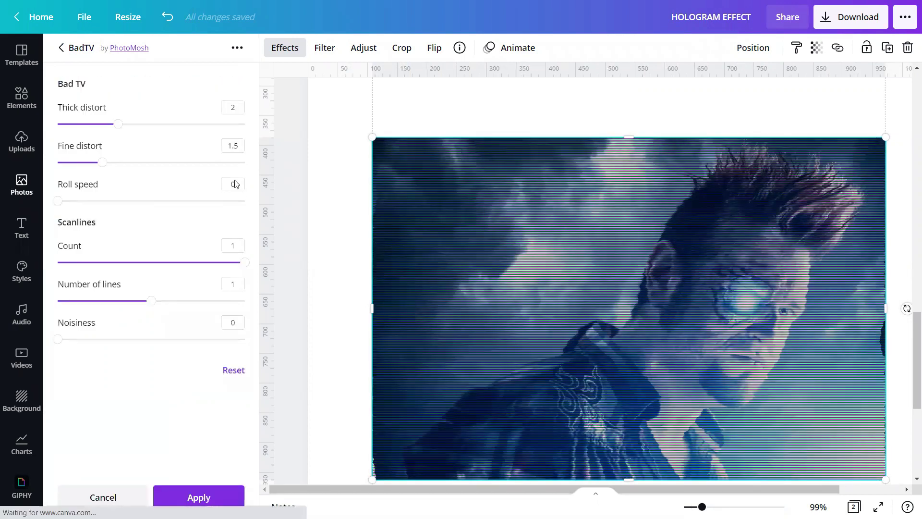
# - Set Blear's Thick distort, Fine distort and Roll speed all to 0
pyautogui.click(243, 109)
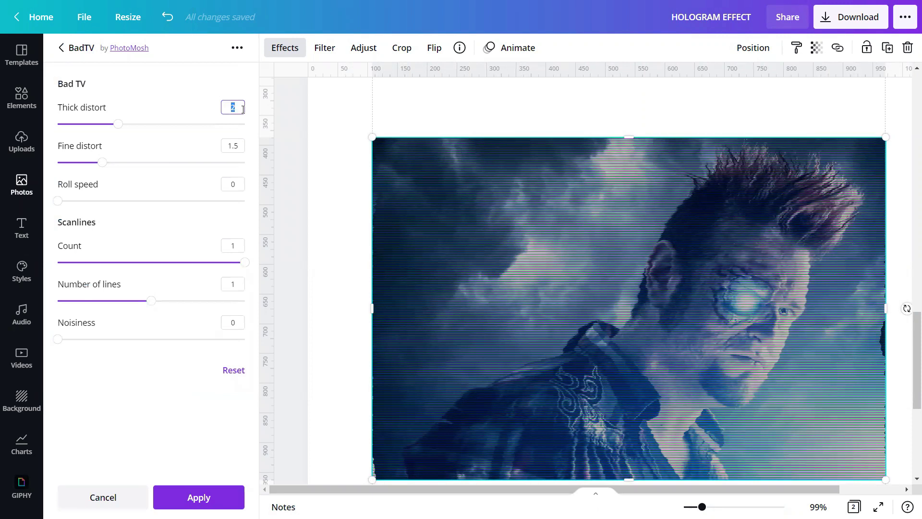
pyautogui.write('0')
pyautogui.click(241, 146)
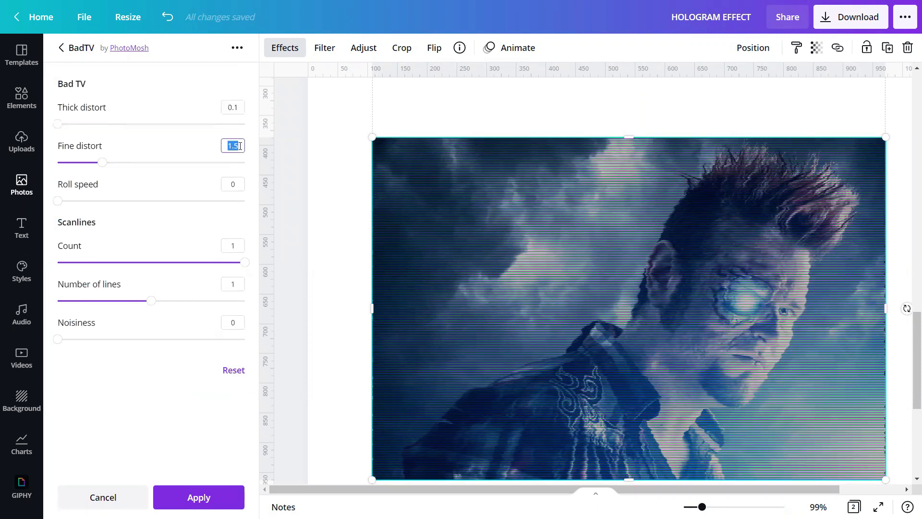
pyautogui.click(243, 107)
pyautogui.write('0')
pyautogui.click(243, 148)
pyautogui.write('0')
pyautogui.click(242, 185)
pyautogui.click(240, 148)
pyautogui.write('0')
pyautogui.click(248, 191)
pyautogui.click(243, 183)
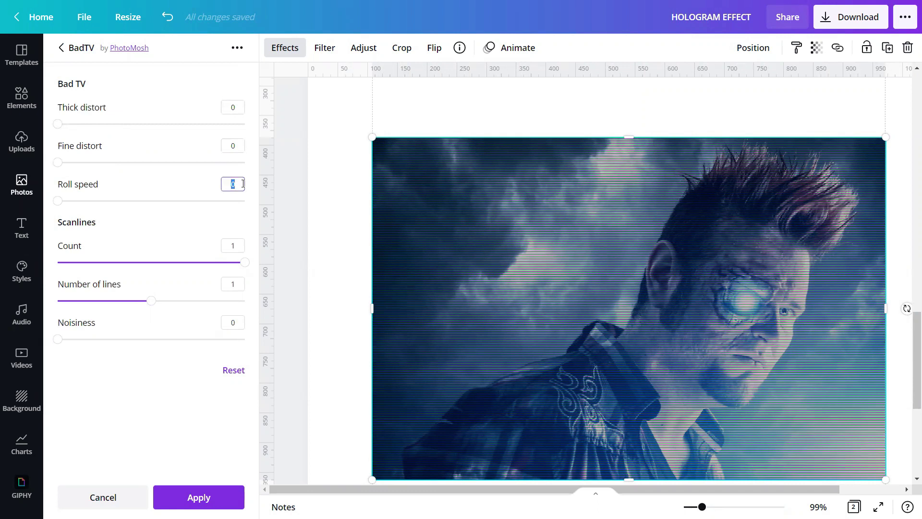
# - Set Blear's Count to 0.7 and Number of lines to 0.5, then apply
pyautogui.click(242, 244)
pyautogui.press('BackSpace')
pyautogui.write('0')
pyautogui.click(236, 287)
pyautogui.write('0.50')
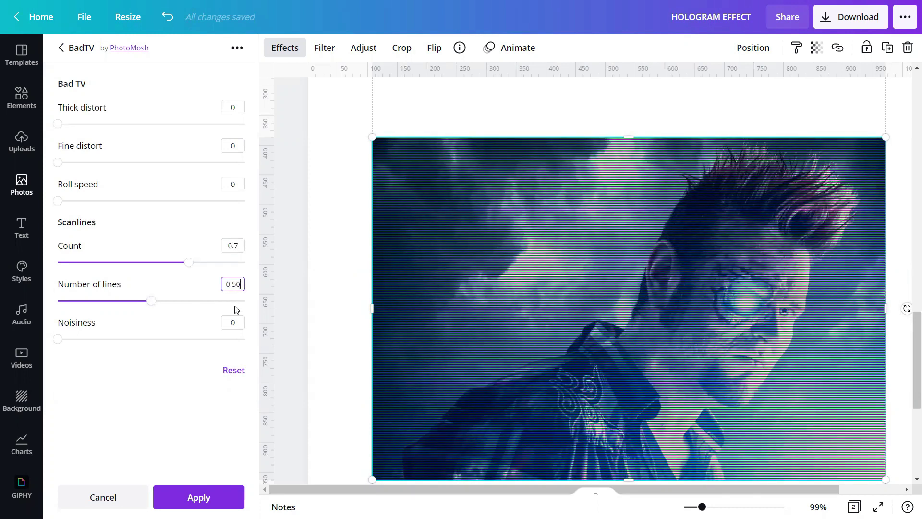
pyautogui.click(240, 322)
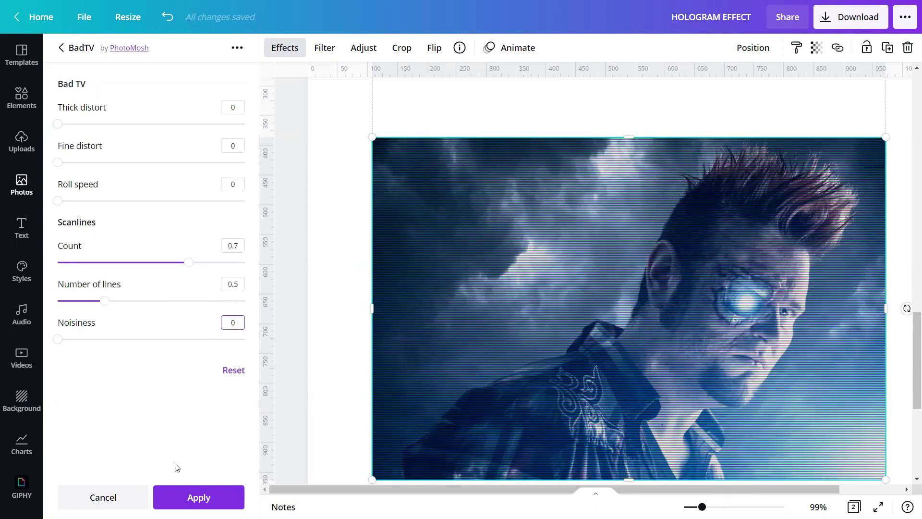
pyautogui.click(192, 497)
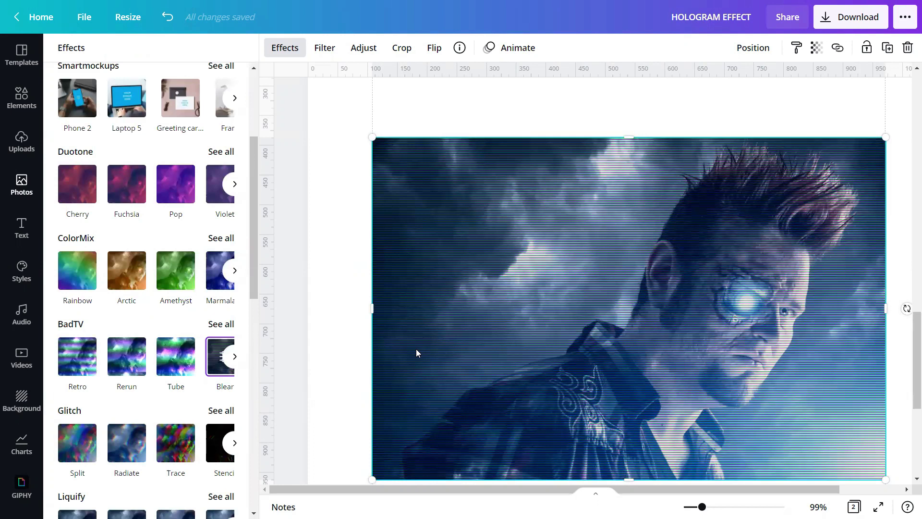
# - Zoom in on the photo and switch its effect to BadTV Fuzz
pyautogui.scroll(-2, 348, 358)
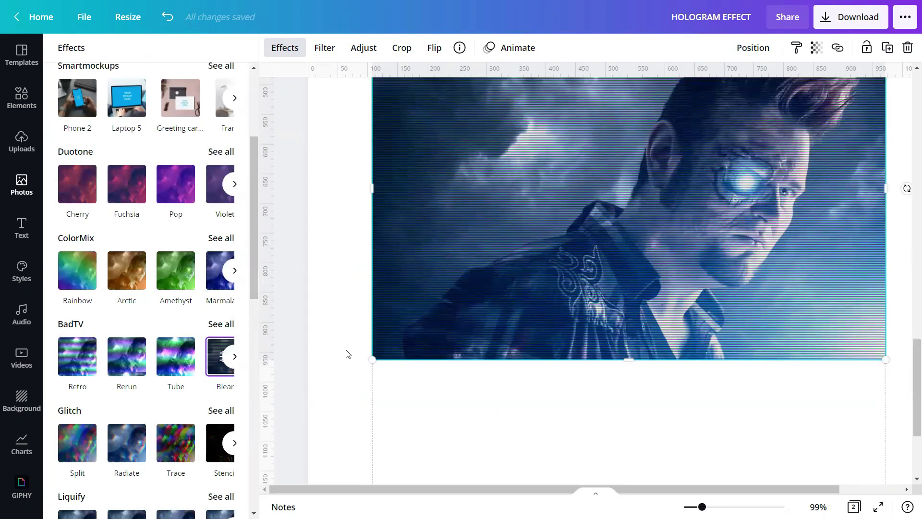
pyautogui.scroll(1, 355, 358)
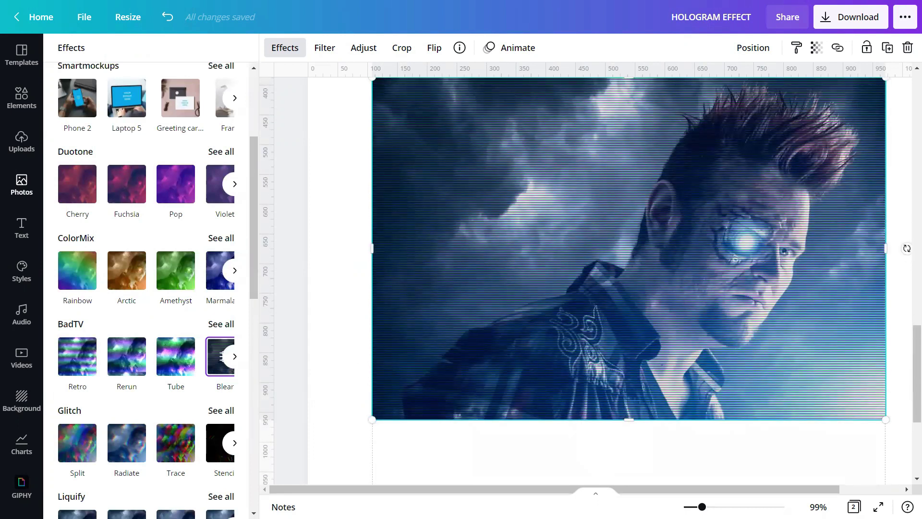
pyautogui.keyDown('ctrl'); pyautogui.scroll(-2, 500, 395); pyautogui.keyUp('ctrl')
pyautogui.keyDown('ctrl'); pyautogui.scroll(-2, 500, 396); pyautogui.keyUp('ctrl')
pyautogui.keyDown('ctrl'); pyautogui.scroll(-1, 500, 395); pyautogui.keyUp('ctrl')
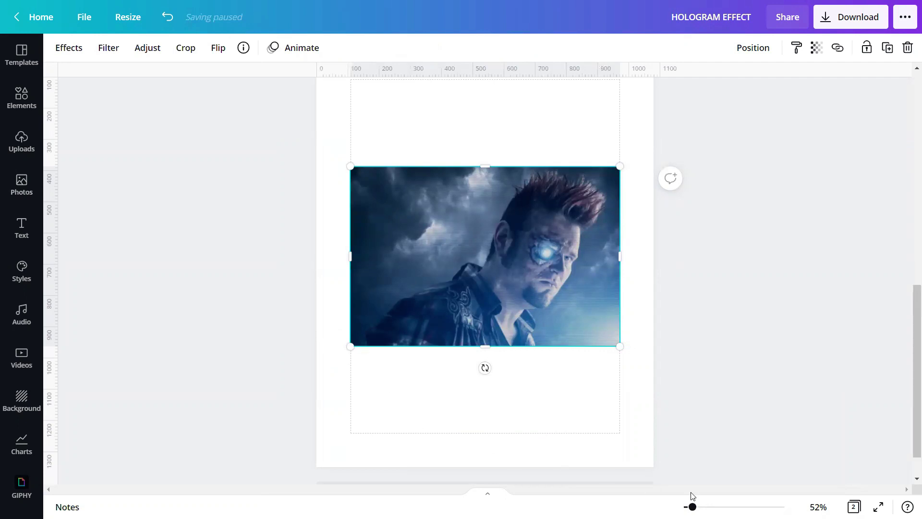
pyautogui.moveTo(692, 507); pyautogui.dragTo(708, 507)
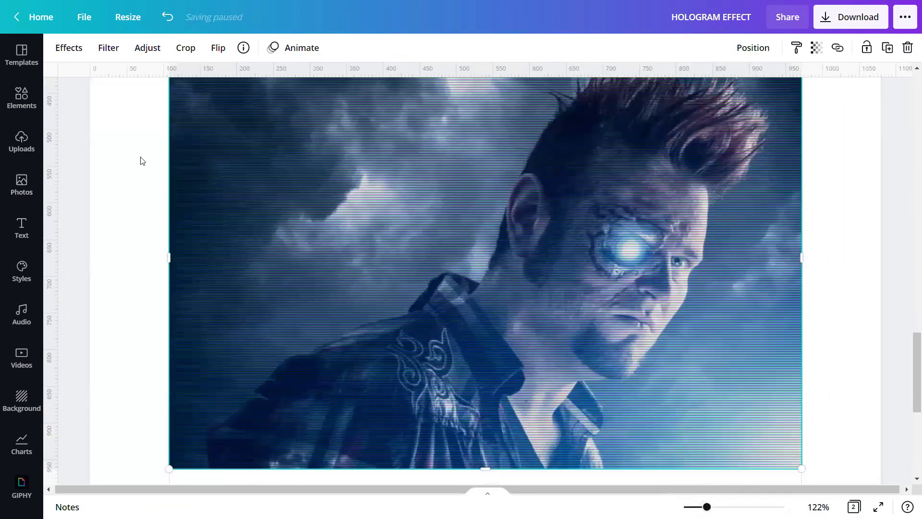
pyautogui.click(68, 47)
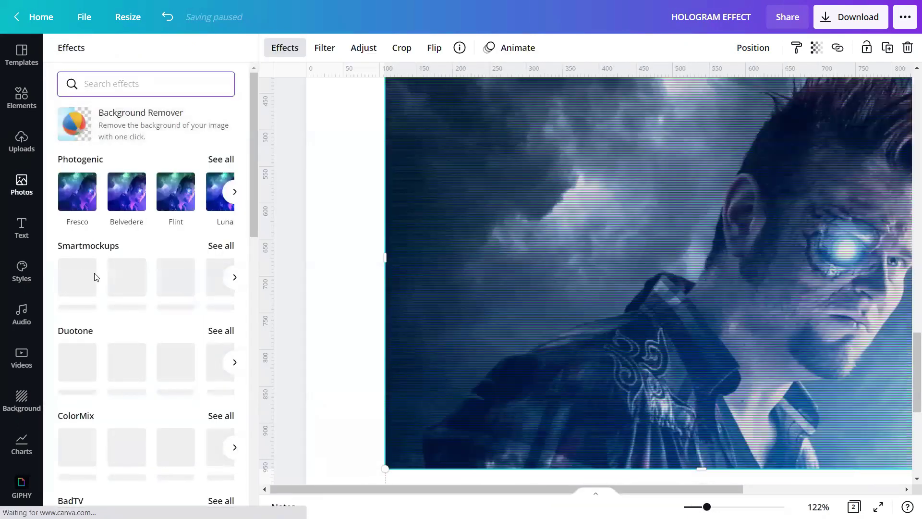
pyautogui.scroll(-4, 105, 283)
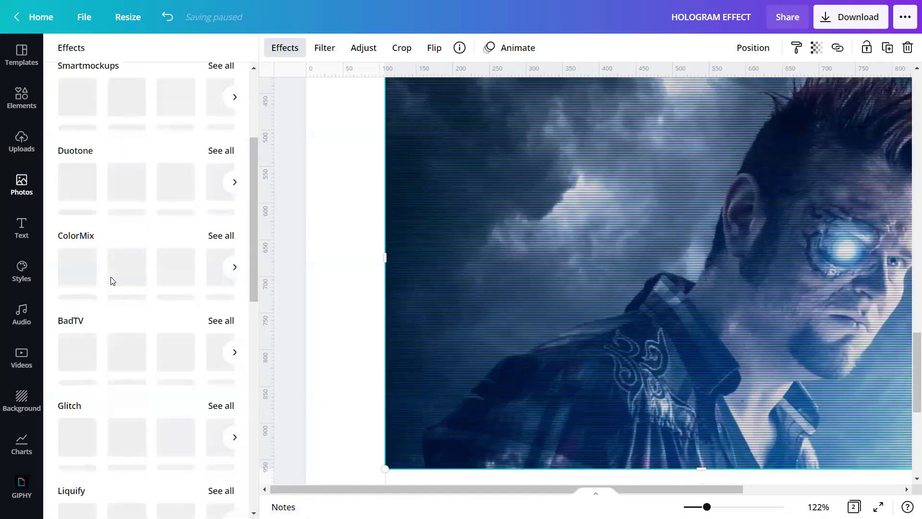
pyautogui.click(227, 328)
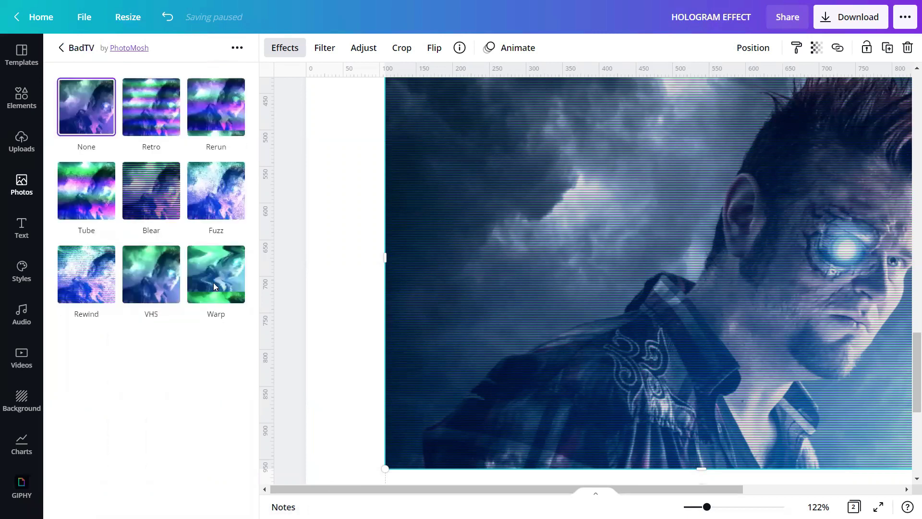
pyautogui.click(219, 198)
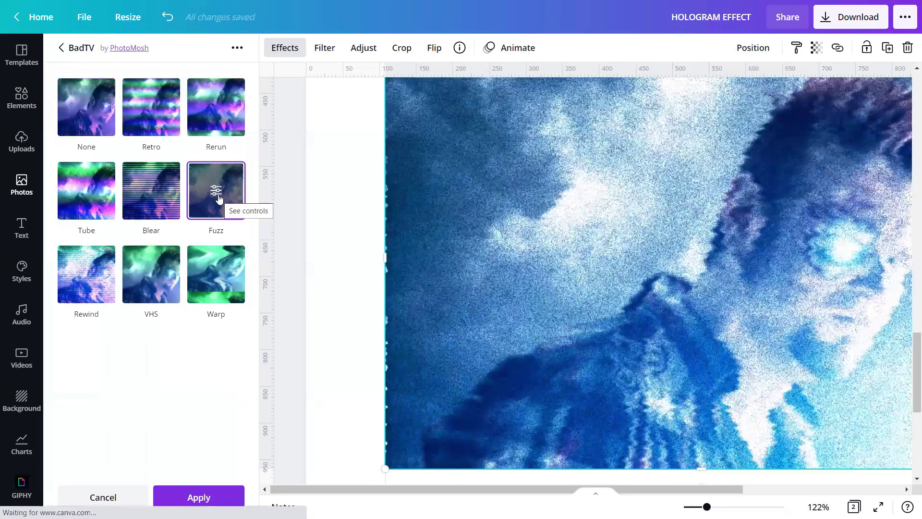
pyautogui.click(218, 199)
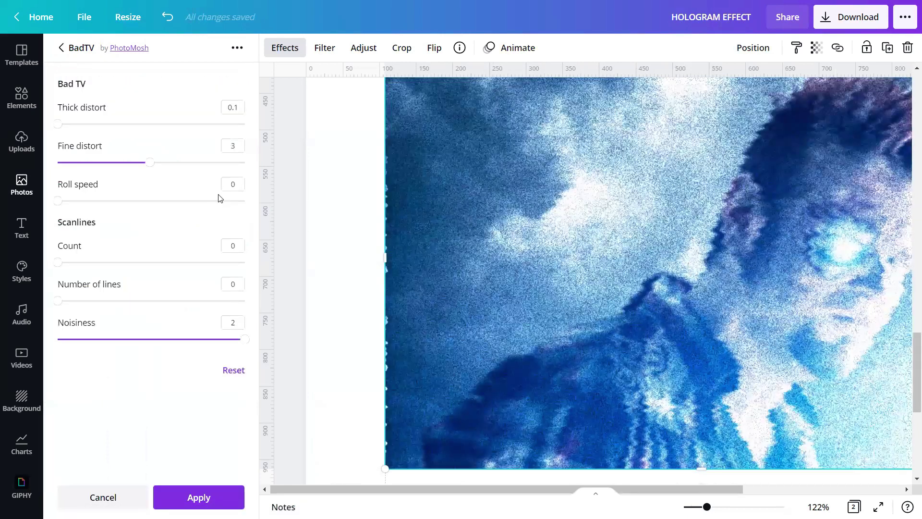
# - Set Fuzz distortions to 1.5, roll, count and lines to 0, noisiness 0.50, and apply
pyautogui.click(244, 107)
pyautogui.write('1.5')
pyautogui.click(238, 147)
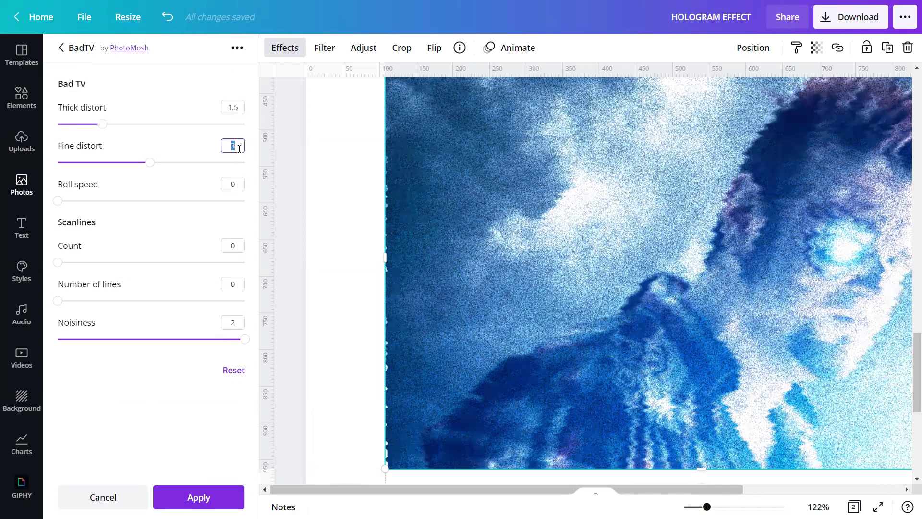
pyautogui.write('1.50')
pyautogui.click(233, 184)
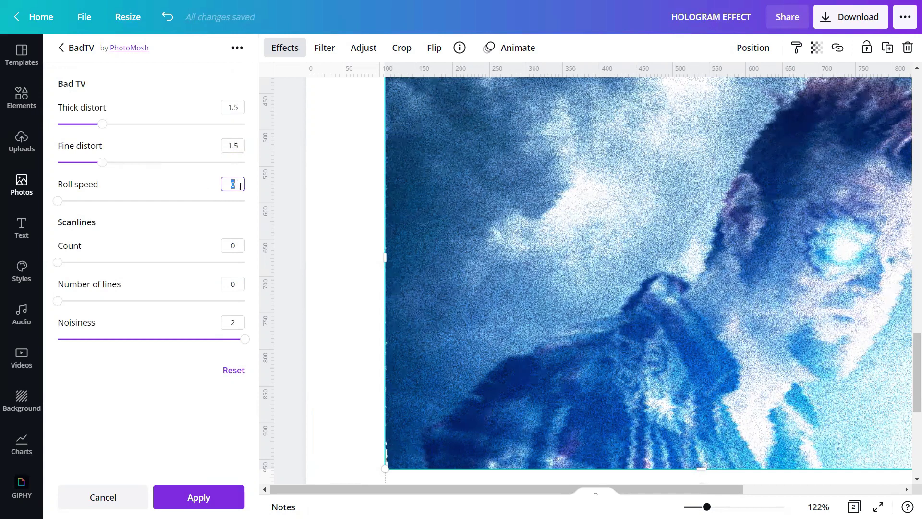
pyautogui.click(240, 244)
pyautogui.click(238, 283)
pyautogui.click(241, 324)
pyautogui.press('BackSpace')
pyautogui.write('0')
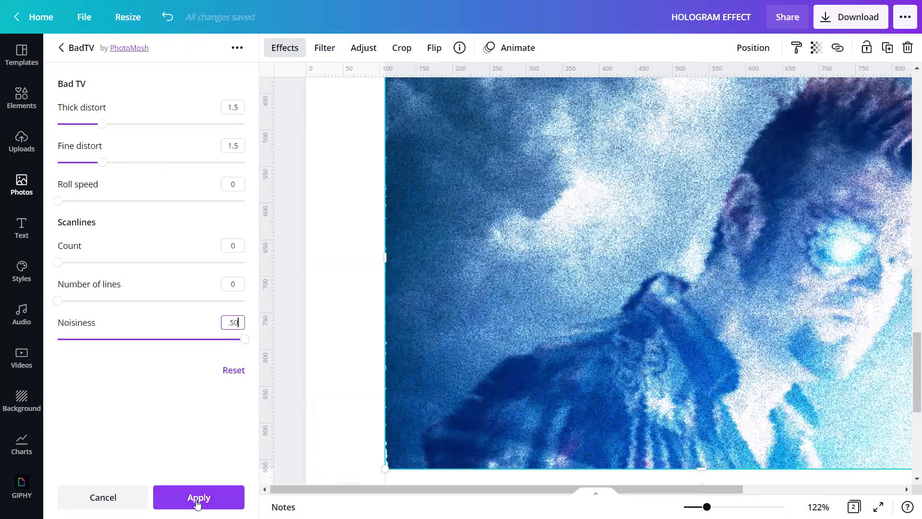
pyautogui.click(198, 498)
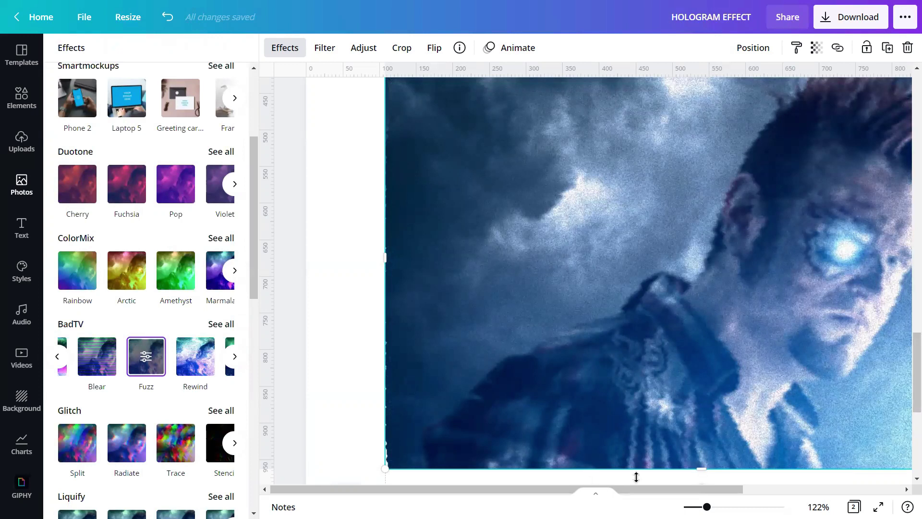
pyautogui.press('Escape')
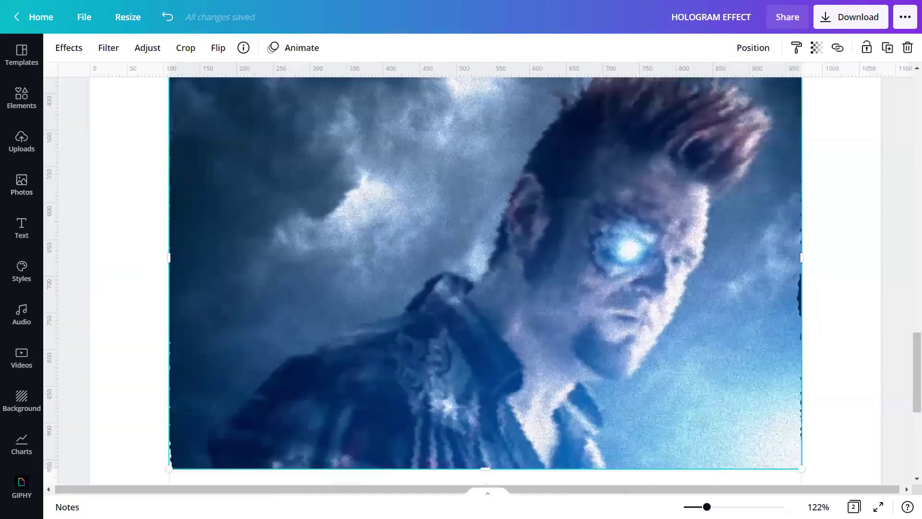
# - Use Background Remover to cut the storm-cloud sky away from the cyborg photo
pyautogui.moveTo(707, 507); pyautogui.dragTo(720, 507)
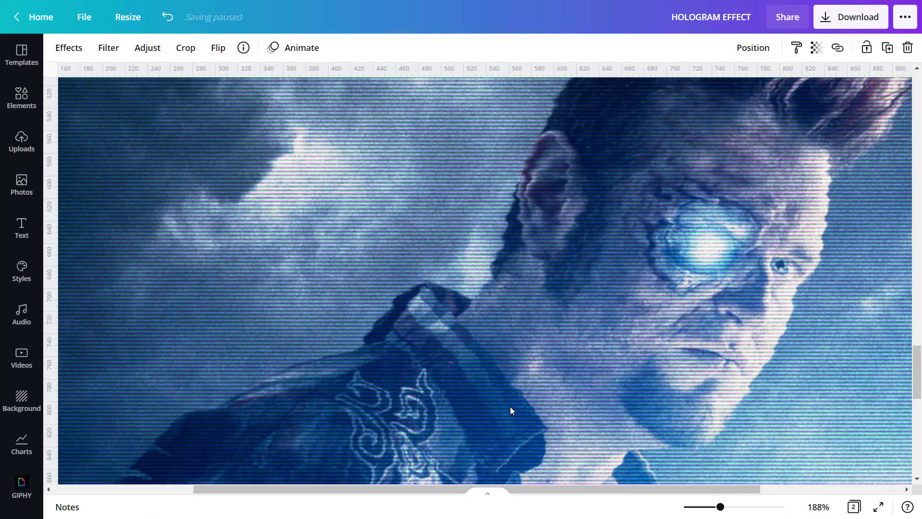
pyautogui.moveTo(721, 507); pyautogui.dragTo(703, 507)
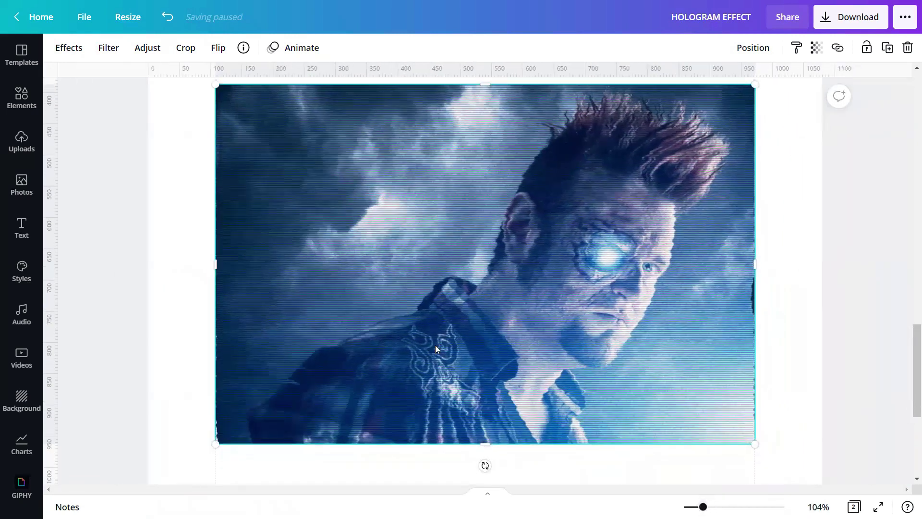
pyautogui.click(73, 51)
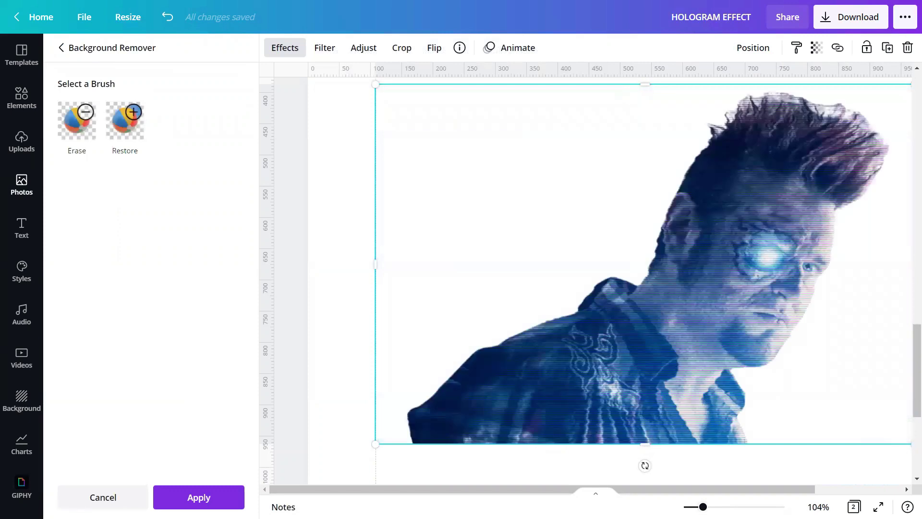
pyautogui.click(212, 502)
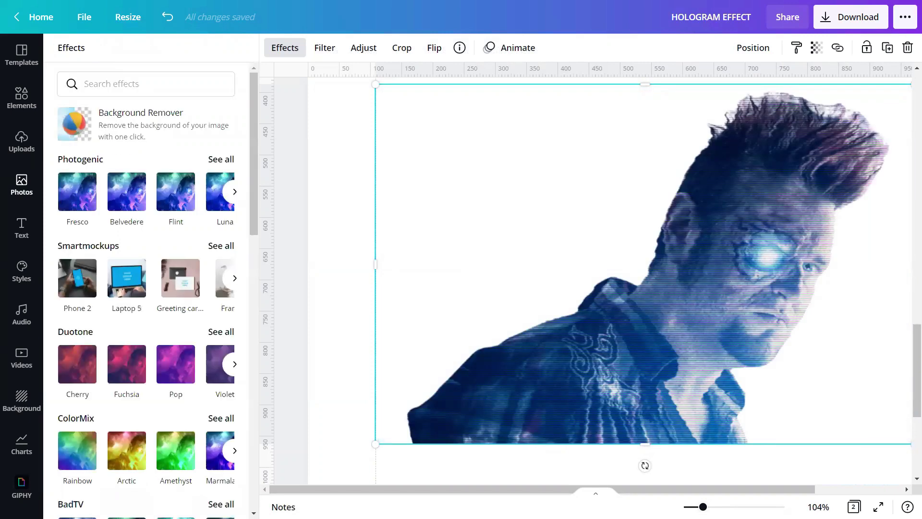
pyautogui.scroll(-2, 642, 482)
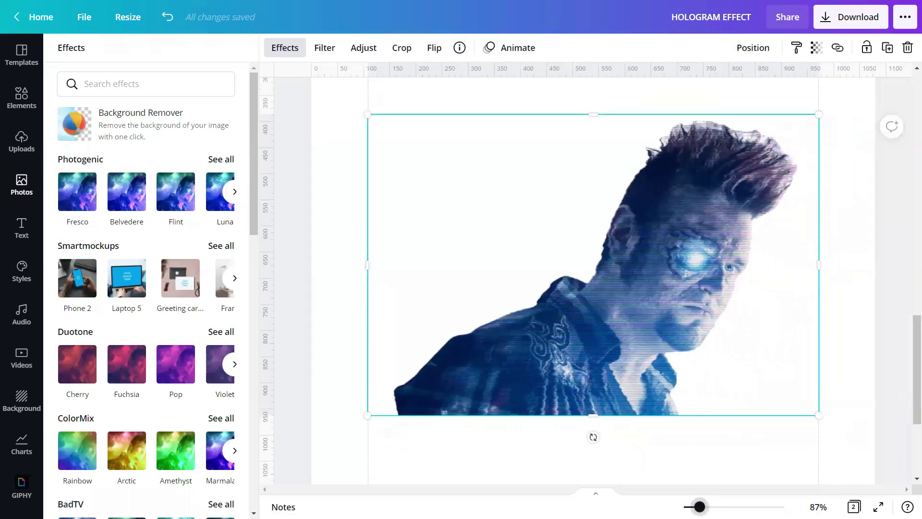
pyautogui.hotkey('ctrl', '/')
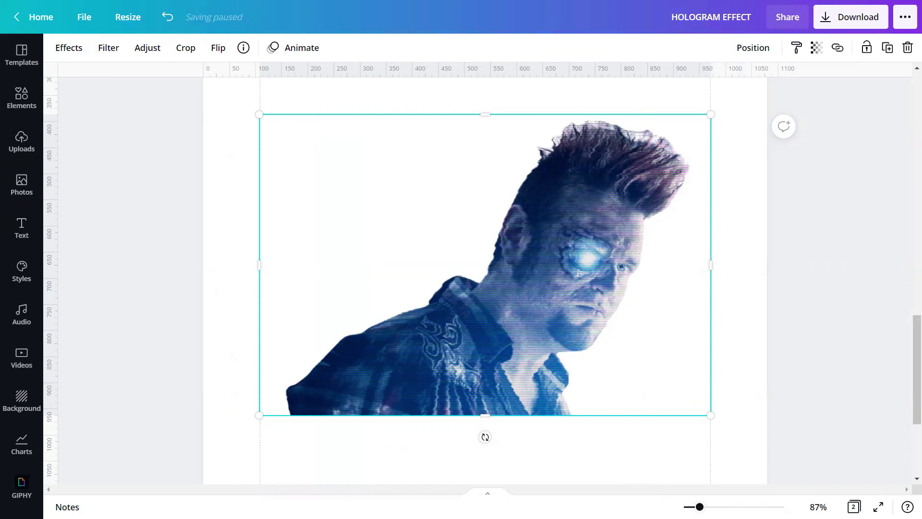
# - Raise the cutout's Clarity to 100 and Shadows to 100 in Adjust
pyautogui.click(151, 54)
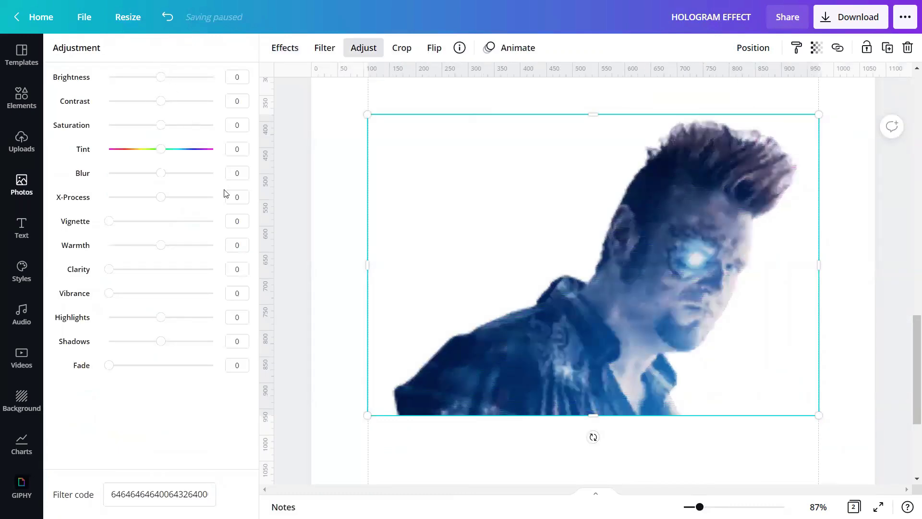
pyautogui.click(243, 268)
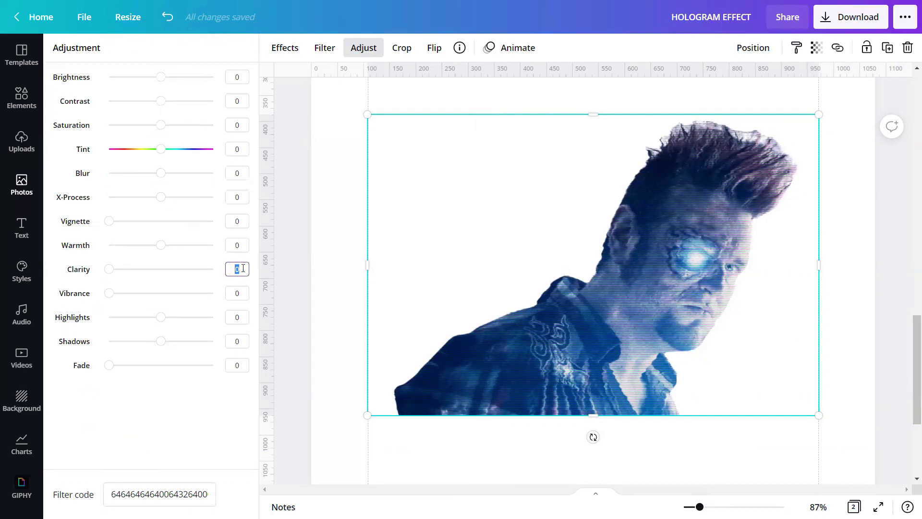
pyautogui.write('00')
pyautogui.click(242, 341)
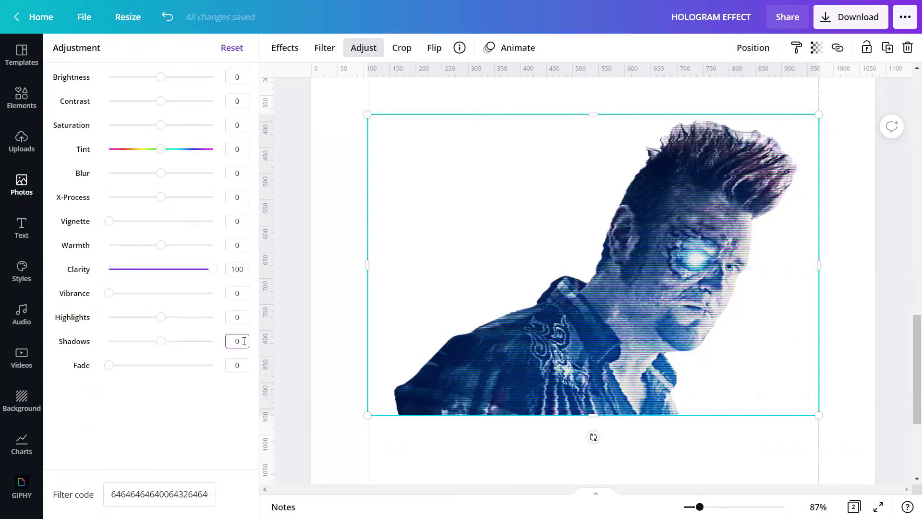
pyautogui.write('100')
pyautogui.press('BackSpace')
pyautogui.press('BackSpace')
pyautogui.write('00')
pyautogui.press('Return')
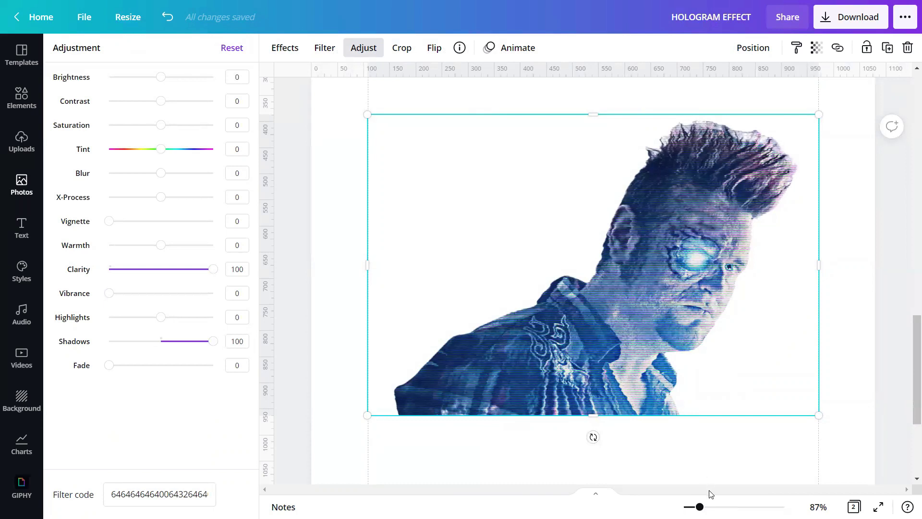
# - Zoom in to inspect the sharpened figure, then close the Adjust panel
pyautogui.scroll(3, 704, 489)
pyautogui.scroll(1, 703, 489)
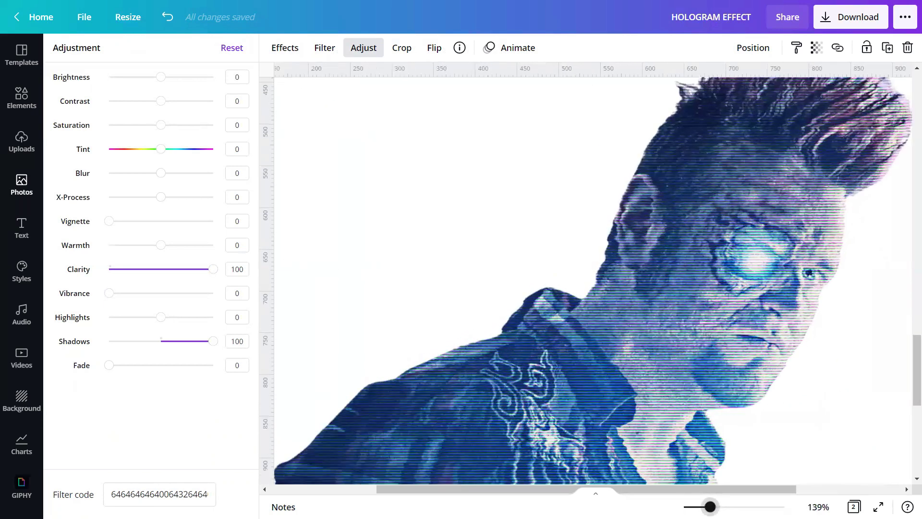
pyautogui.scroll(1, 703, 489)
pyautogui.moveTo(704, 490); pyautogui.dragTo(794, 494)
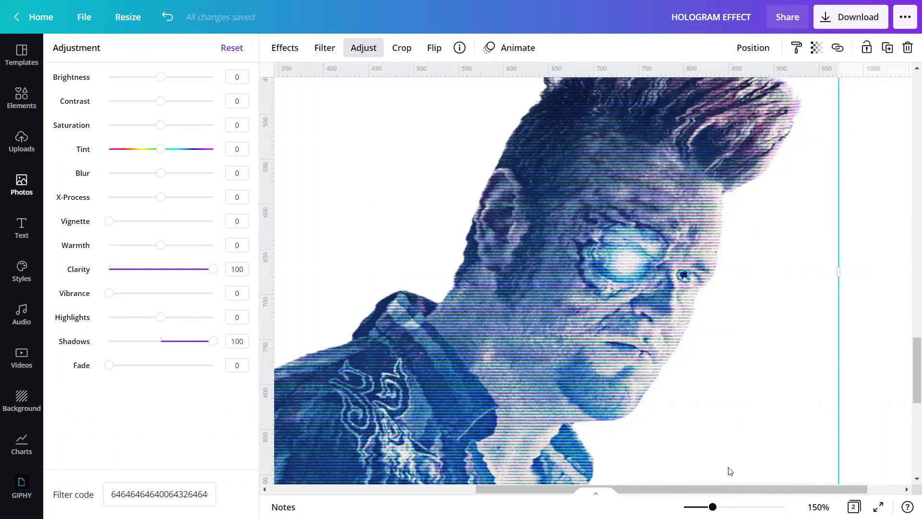
pyautogui.scroll(-1, 831, 270)
pyautogui.scroll(-2, 556, 463)
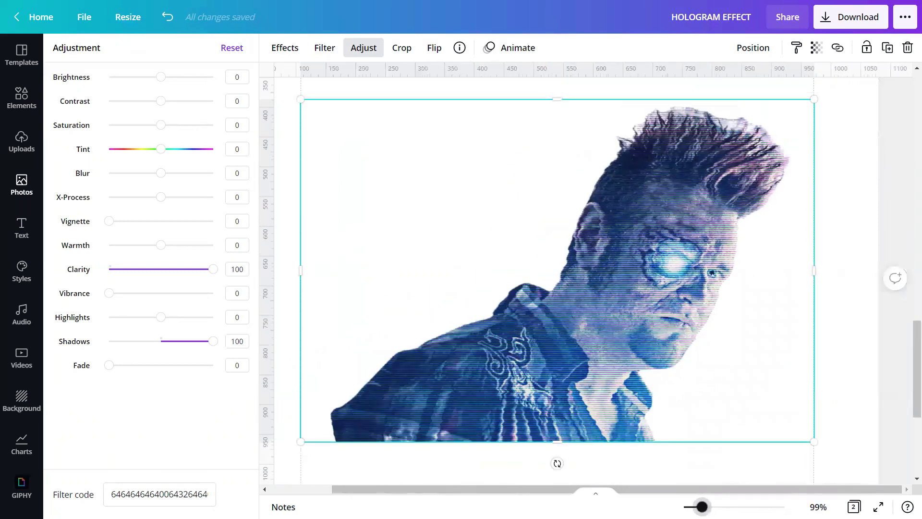
pyautogui.scroll(-2, 593, 408)
pyautogui.press('Escape')
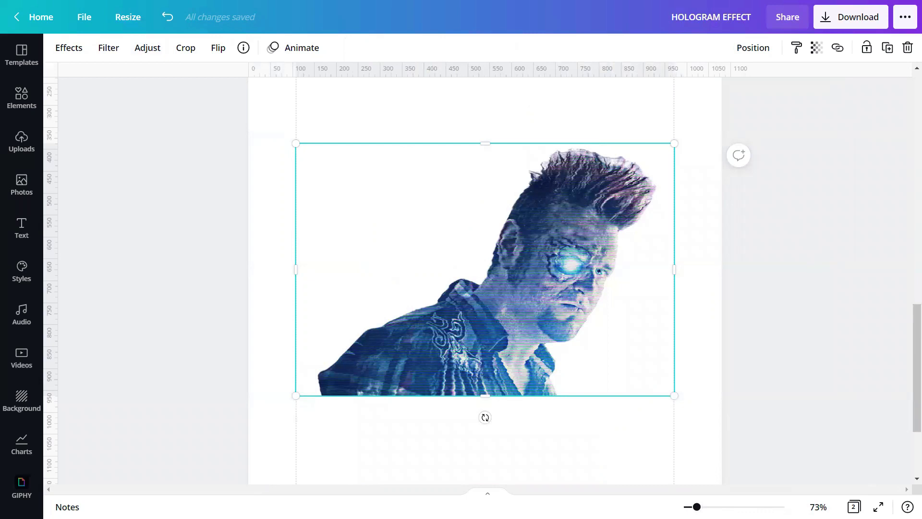
pyautogui.scroll(3, 494, 267)
pyautogui.scroll(1, 494, 267)
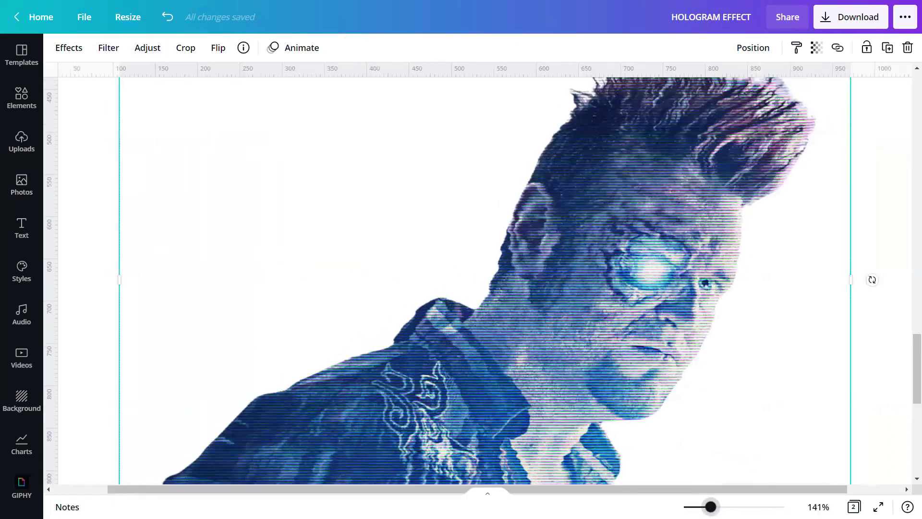
# - Duplicate the cutout cyborg figure
pyautogui.scroll(-2, 873, 279)
pyautogui.scroll(-1, 872, 280)
pyautogui.scroll(-1, 873, 280)
pyautogui.scroll(-1, 874, 133)
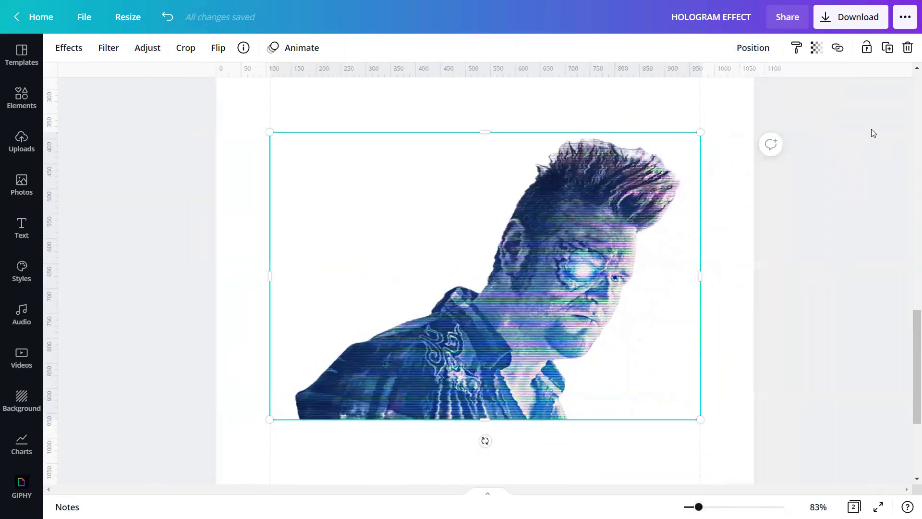
pyautogui.click(888, 47)
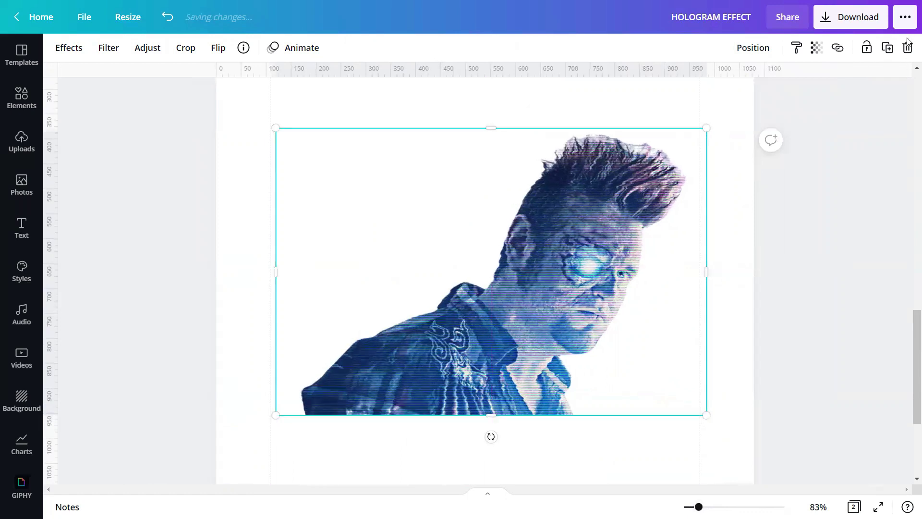
pyautogui.click(887, 48)
# - Arrange the two copies in a vertical stack, the lower one just under the top figure
pyautogui.scroll(2, 559, 310)
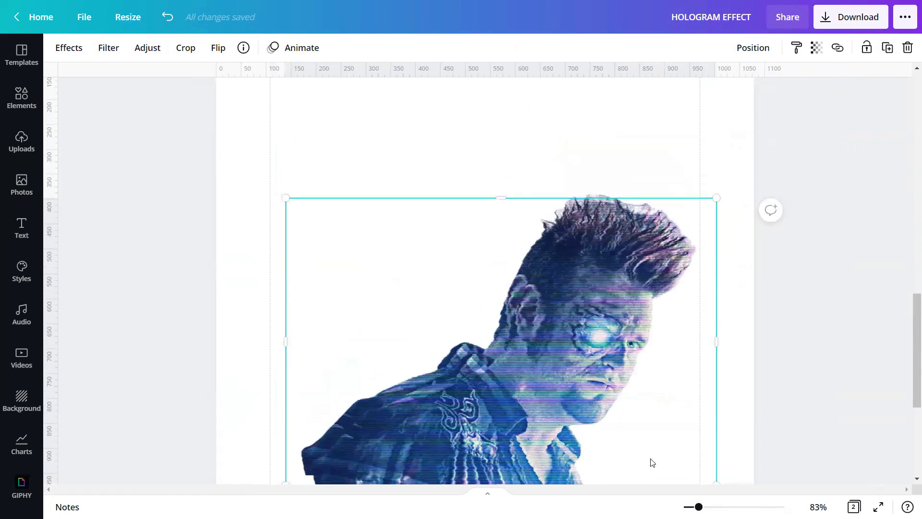
pyautogui.scroll(-3, 485, 281)
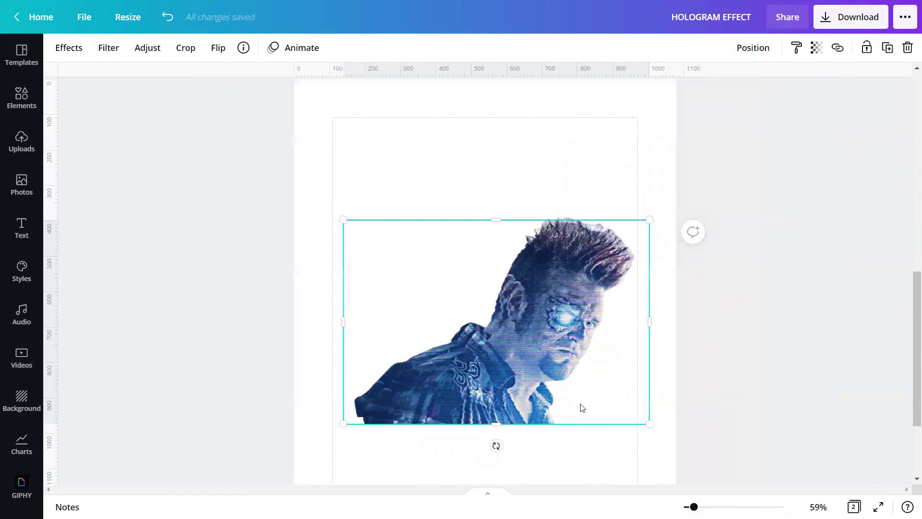
pyautogui.scroll(-2, 521, 343)
pyautogui.scroll(3, 547, 271)
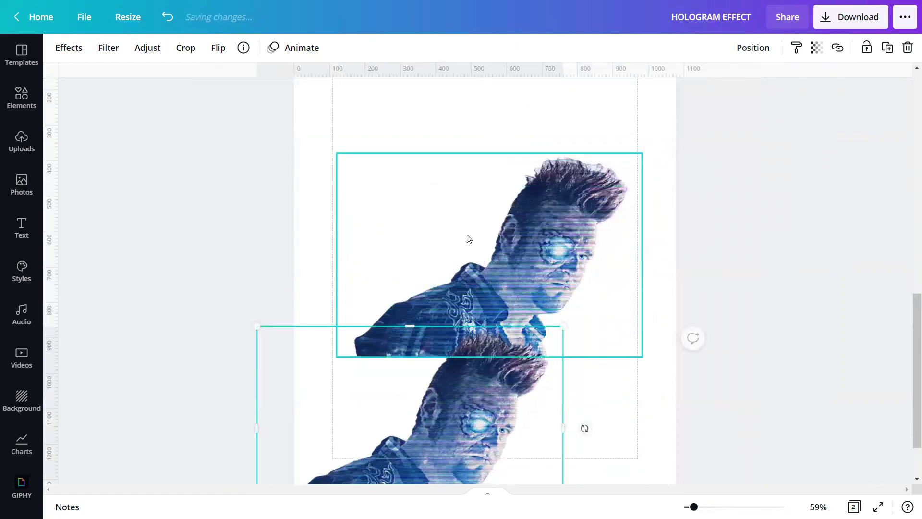
pyautogui.moveTo(468, 239); pyautogui.dragTo(491, 234)
pyautogui.moveTo(478, 382); pyautogui.dragTo(494, 335)
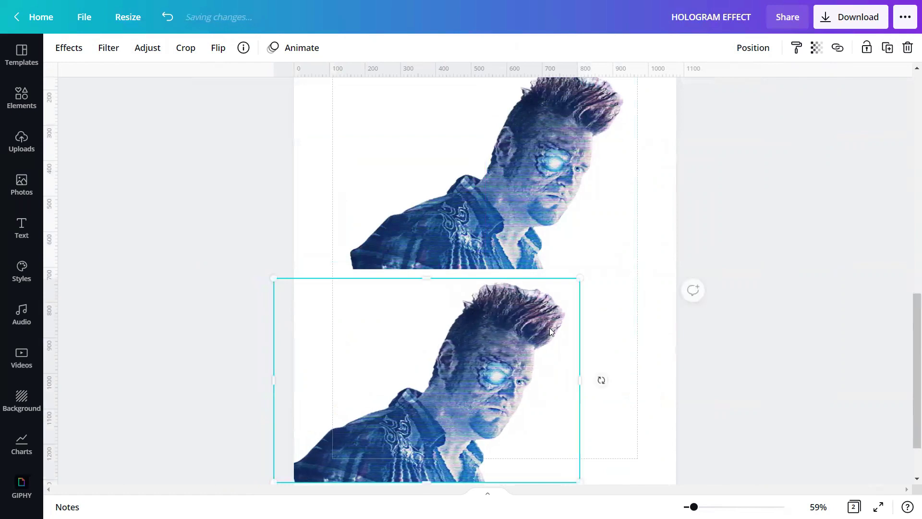
pyautogui.click(640, 307)
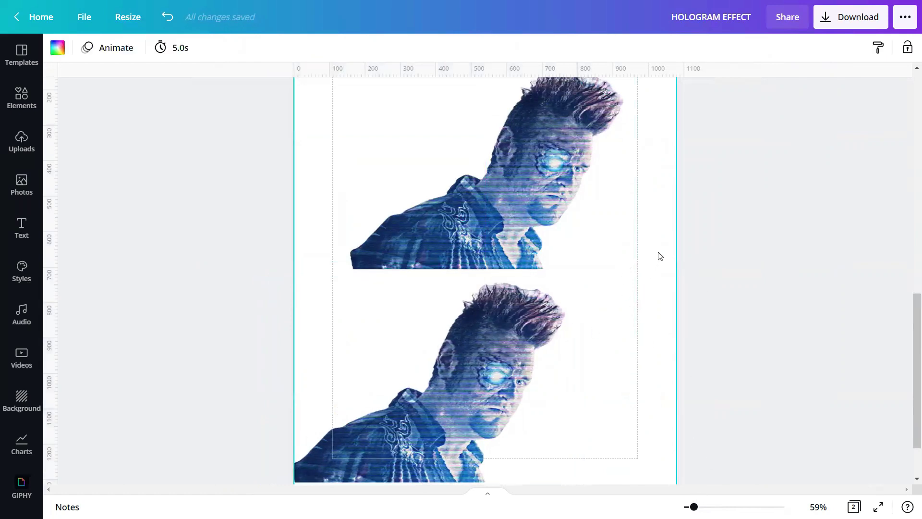
# - Set the page background to the black Default Colors swatch
pyautogui.scroll(3, 662, 252)
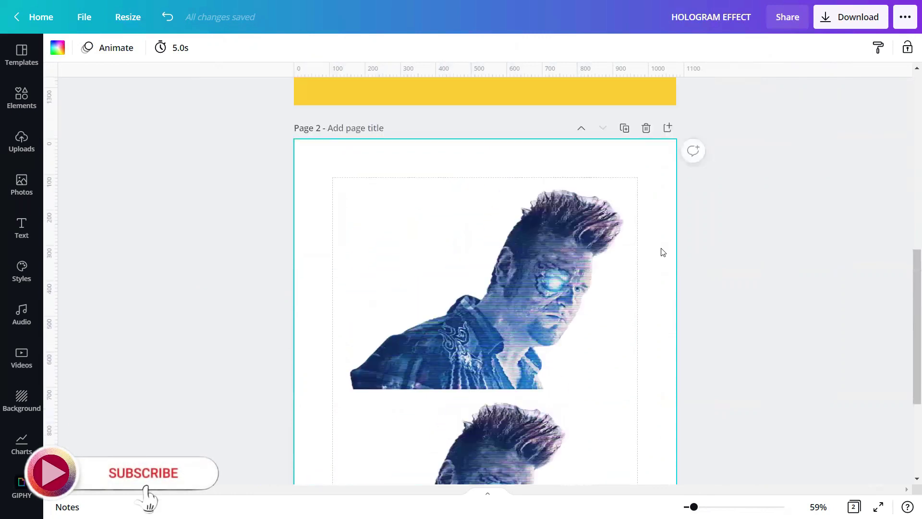
pyautogui.scroll(-1, 662, 257)
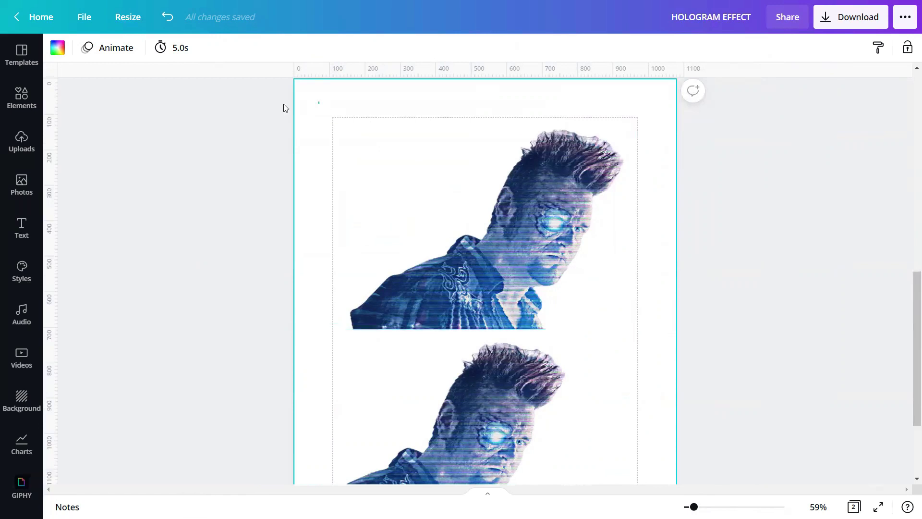
pyautogui.click(61, 57)
pyautogui.scroll(-4, 91, 260)
pyautogui.scroll(-1, 94, 261)
pyautogui.scroll(-3, 101, 243)
pyautogui.scroll(-2, 77, 352)
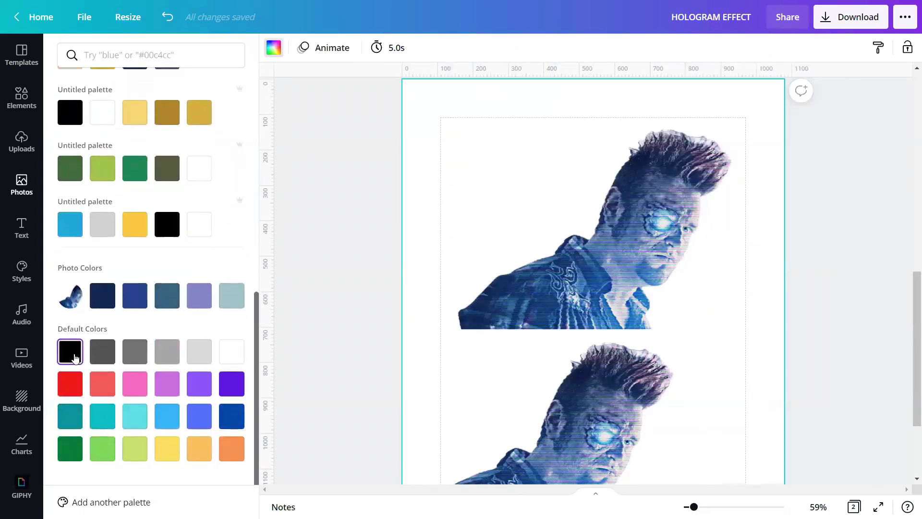
pyautogui.click(75, 358)
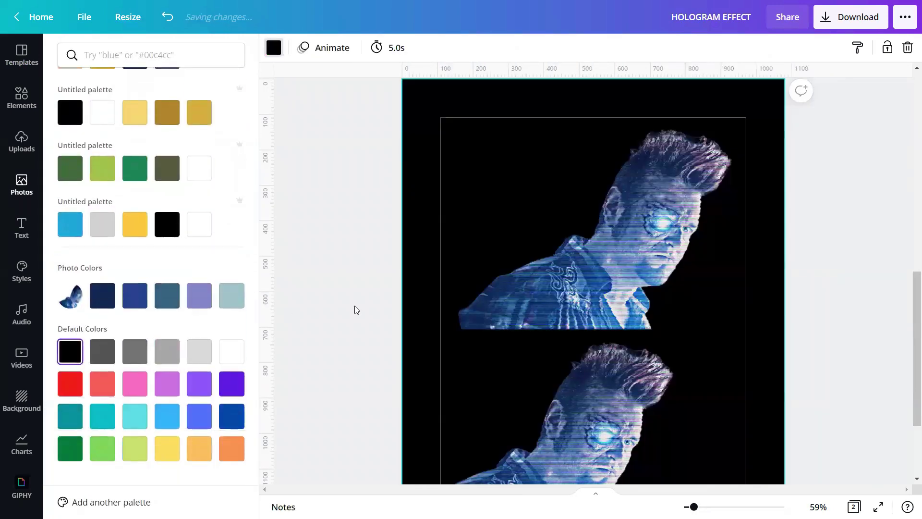
pyautogui.click(311, 356)
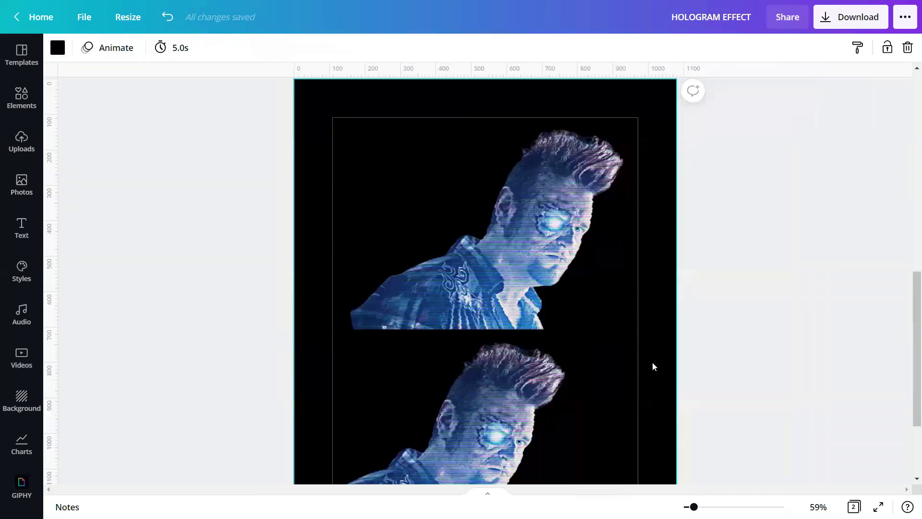
pyautogui.scroll(-3, 716, 330)
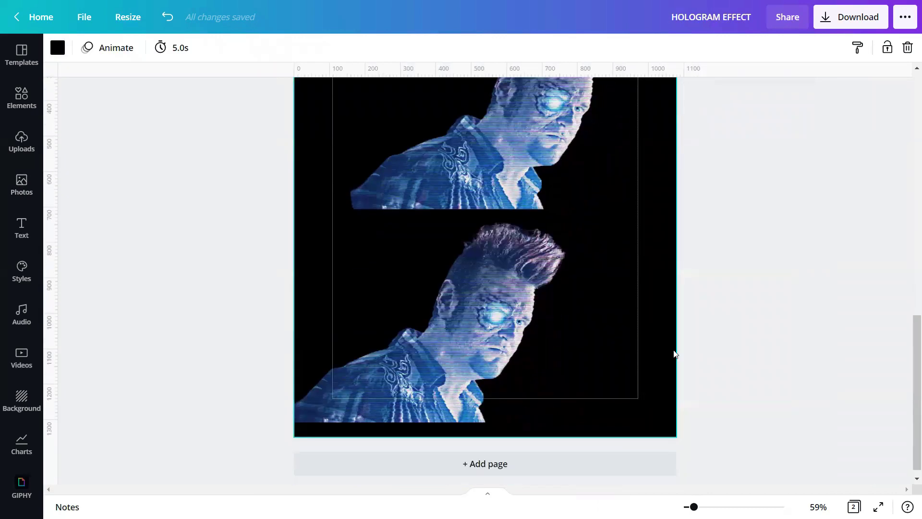
pyautogui.scroll(-1, 625, 423)
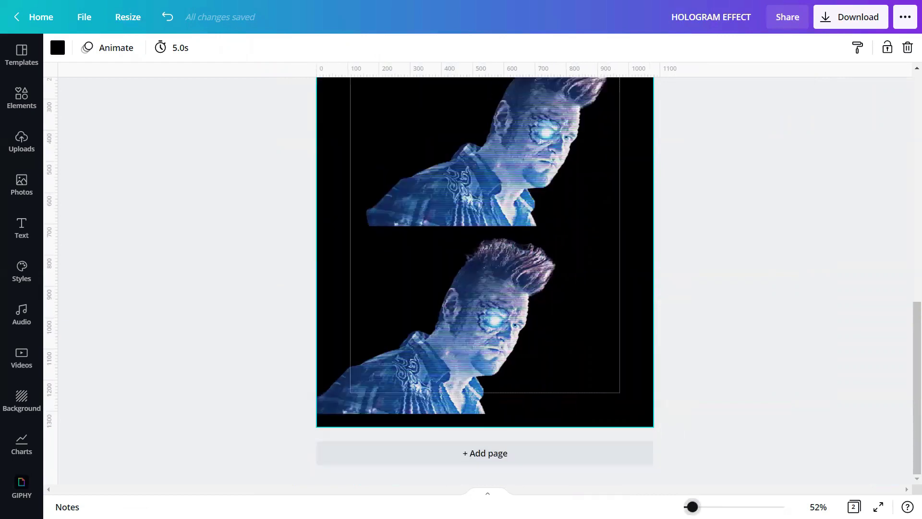
pyautogui.scroll(5, 586, 375)
pyautogui.scroll(-3, 585, 375)
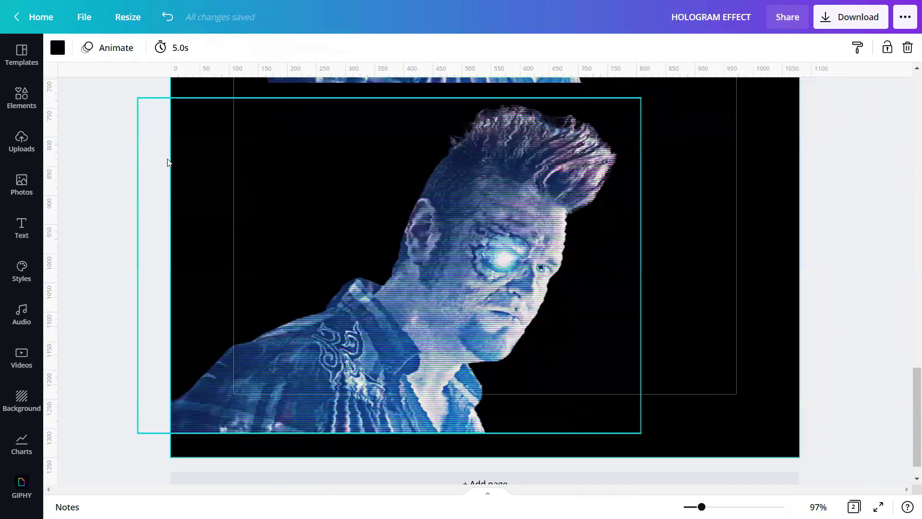
# - Apply a Glow shadow to the lower cyborg figure
pyautogui.click(471, 305)
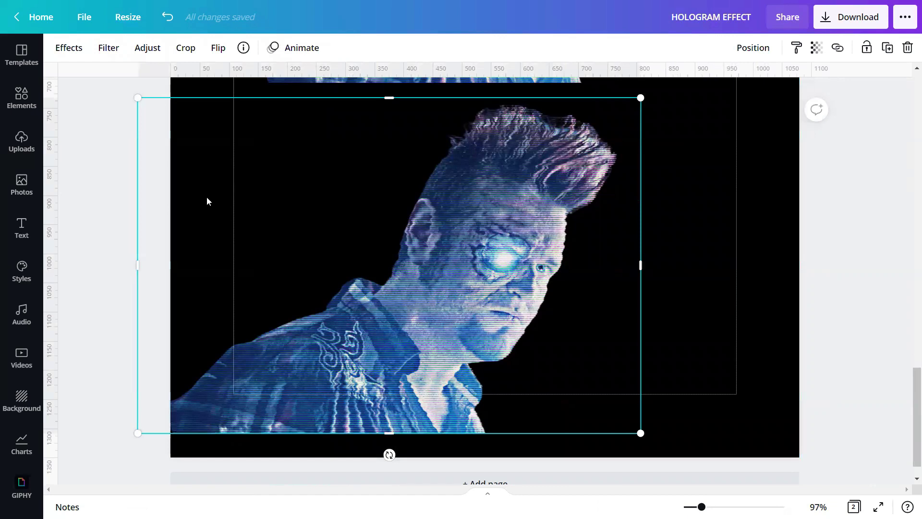
pyautogui.click(69, 47)
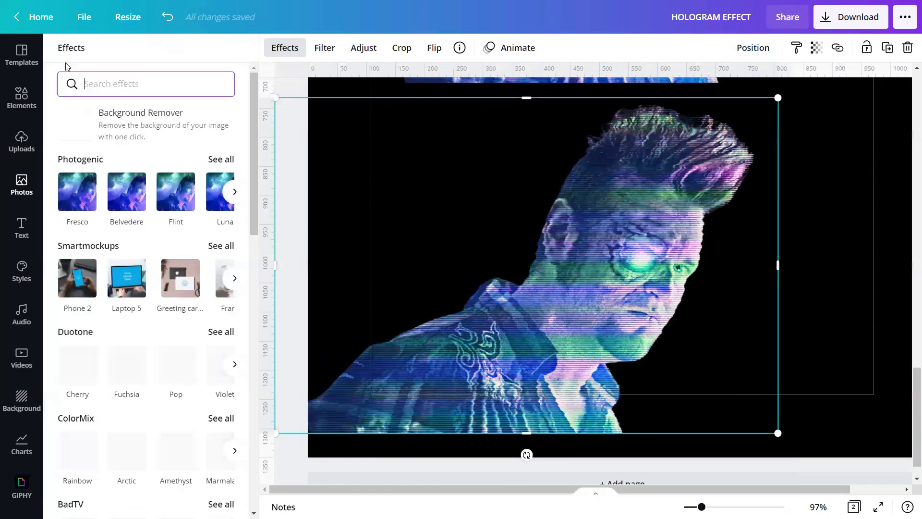
pyautogui.scroll(-3, 96, 307)
pyautogui.scroll(-4, 123, 283)
pyautogui.scroll(-8, 127, 269)
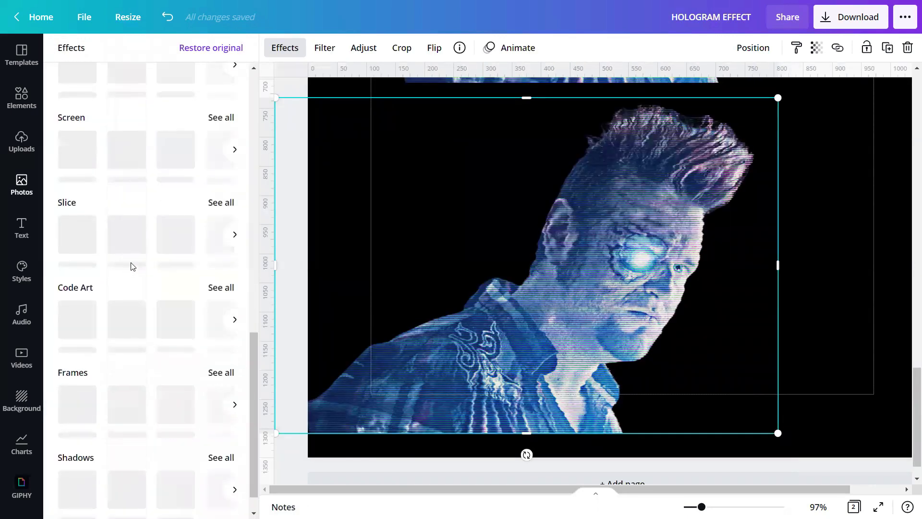
pyautogui.click(221, 427)
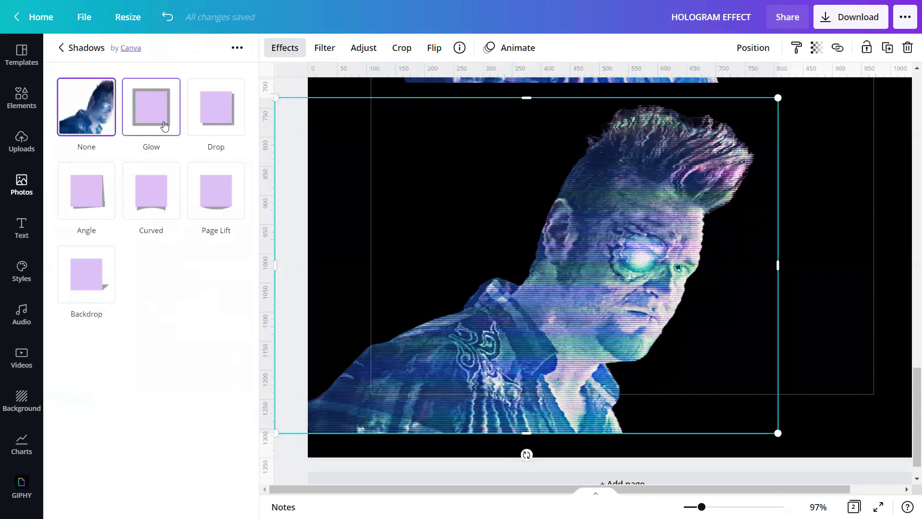
pyautogui.click(146, 116)
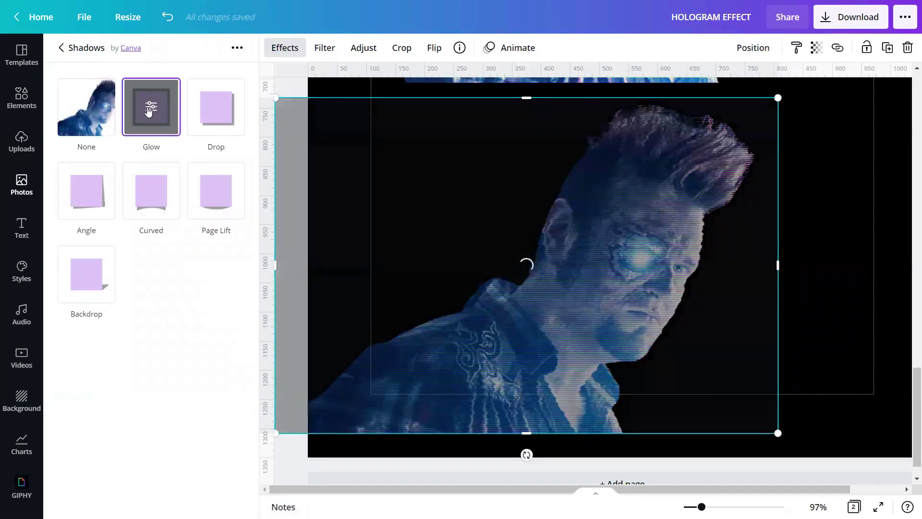
pyautogui.click(148, 108)
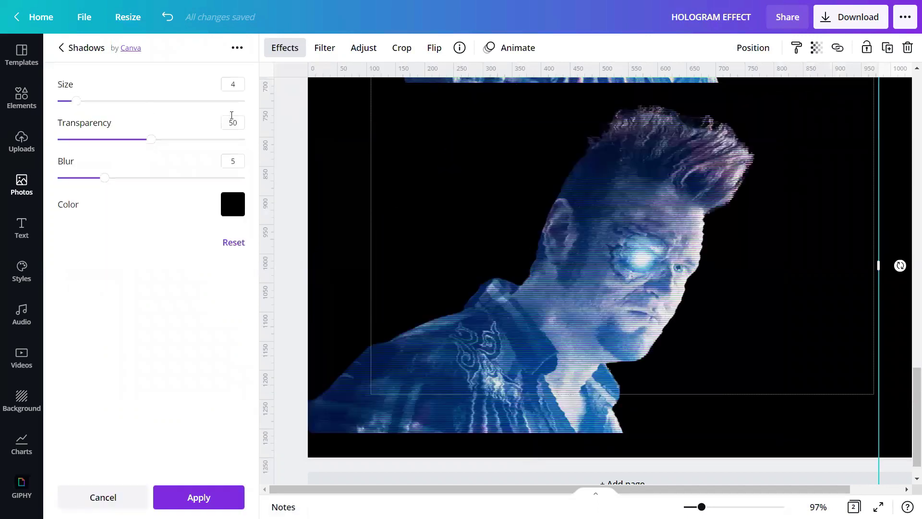
# - Set the Glow to size 9, transparency 100, blur 11, cobalt blue, and apply
pyautogui.doubleClick(242, 87)
pyautogui.write('9')
pyautogui.doubleClick(242, 122)
pyautogui.write('100')
pyautogui.doubleClick(241, 160)
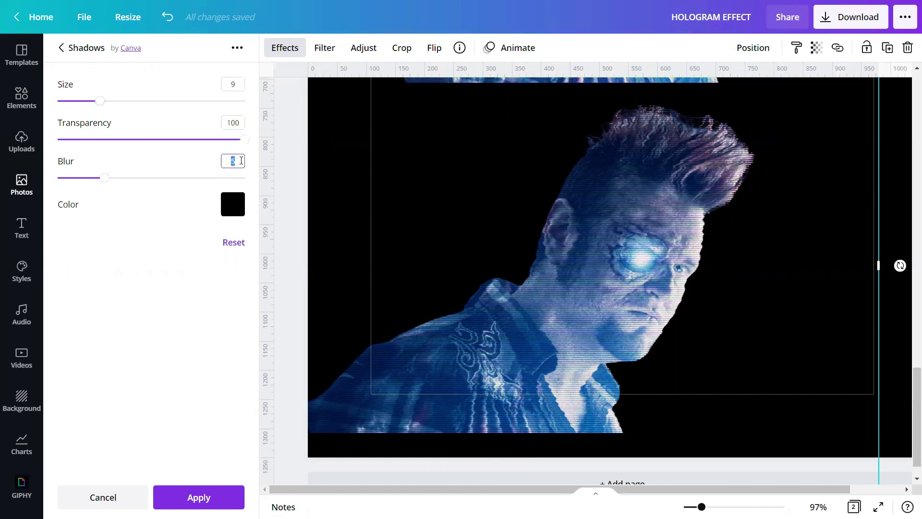
pyautogui.write('11')
pyautogui.click(173, 232)
pyautogui.click(233, 204)
pyautogui.scroll(-5, 402, 393)
pyautogui.scroll(-2, 402, 393)
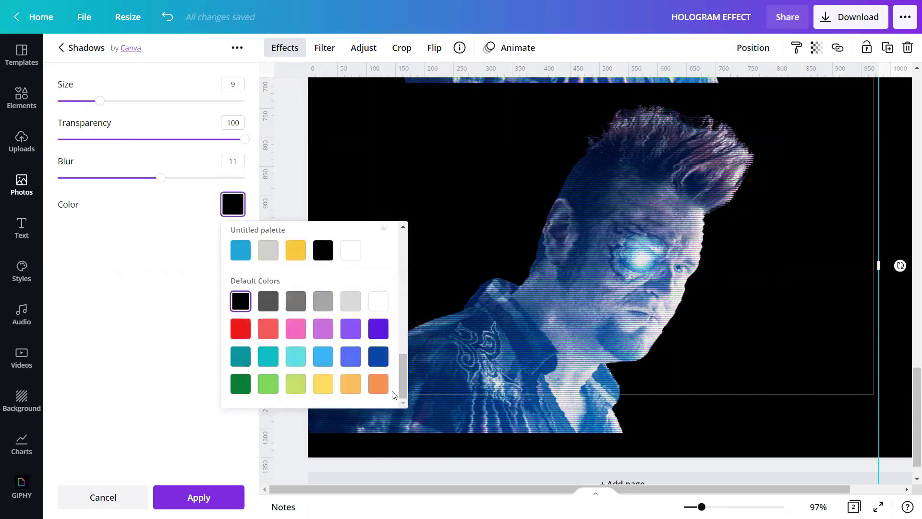
pyautogui.click(384, 358)
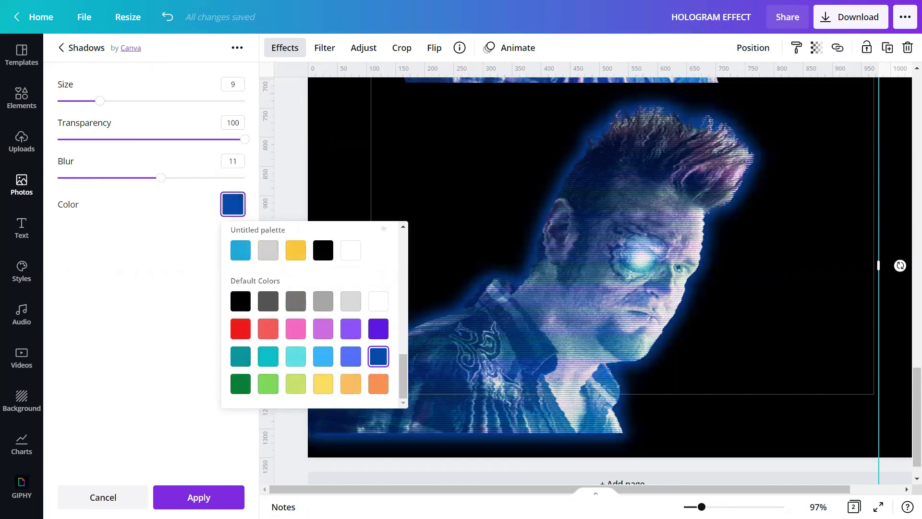
pyautogui.click(212, 496)
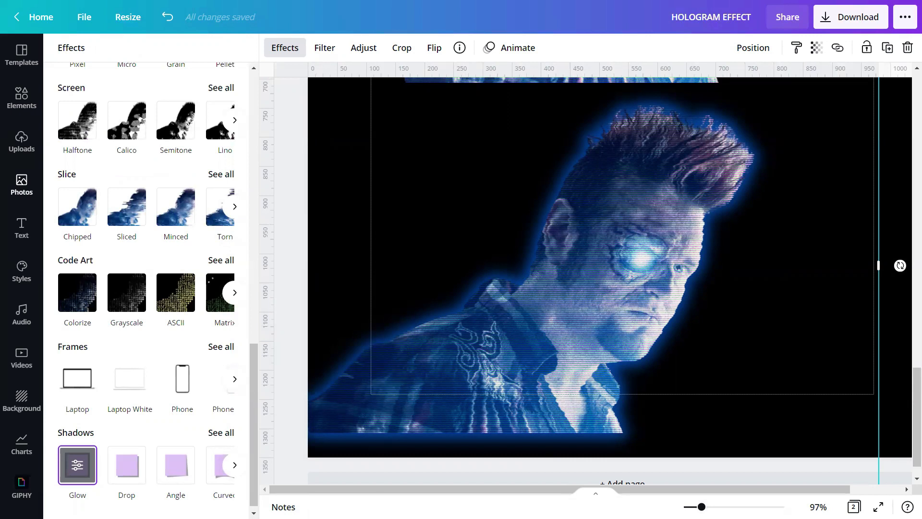
# - Select the lower cyborg figure and bring up the full list of ColorMix effects
pyautogui.click(442, 416)
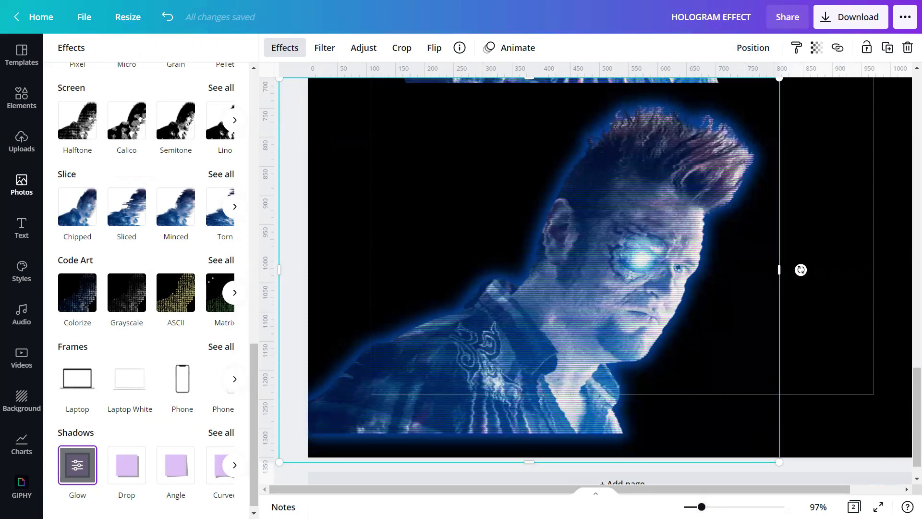
pyautogui.keyDown('ctrl'); pyautogui.scroll(-2, 519, 451); pyautogui.keyUp('ctrl')
pyautogui.keyDown('ctrl'); pyautogui.scroll(-2, 535, 449); pyautogui.keyUp('ctrl')
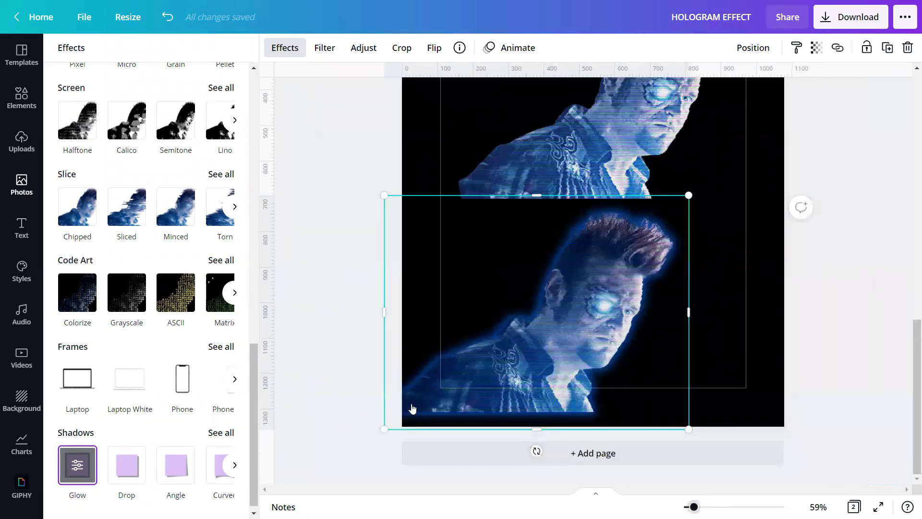
pyautogui.click(259, 269)
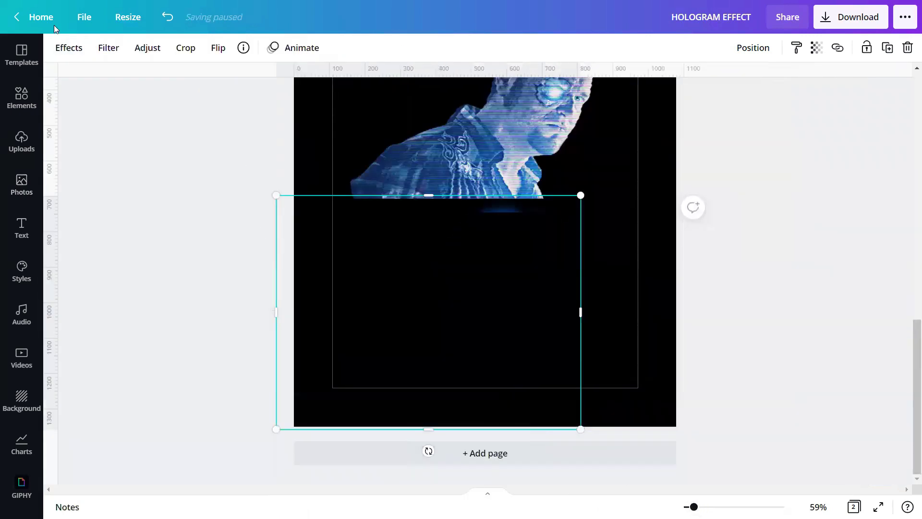
pyautogui.click(68, 52)
pyautogui.click(66, 50)
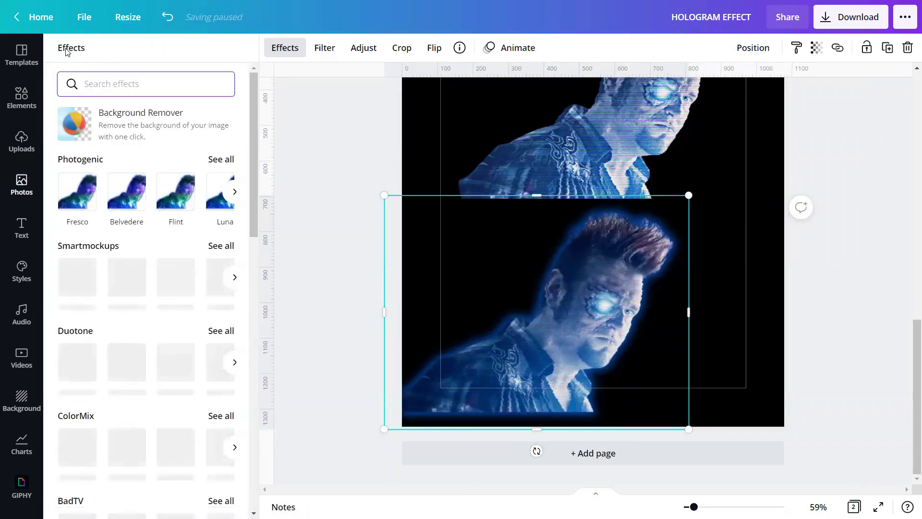
pyautogui.scroll(-1, 111, 368)
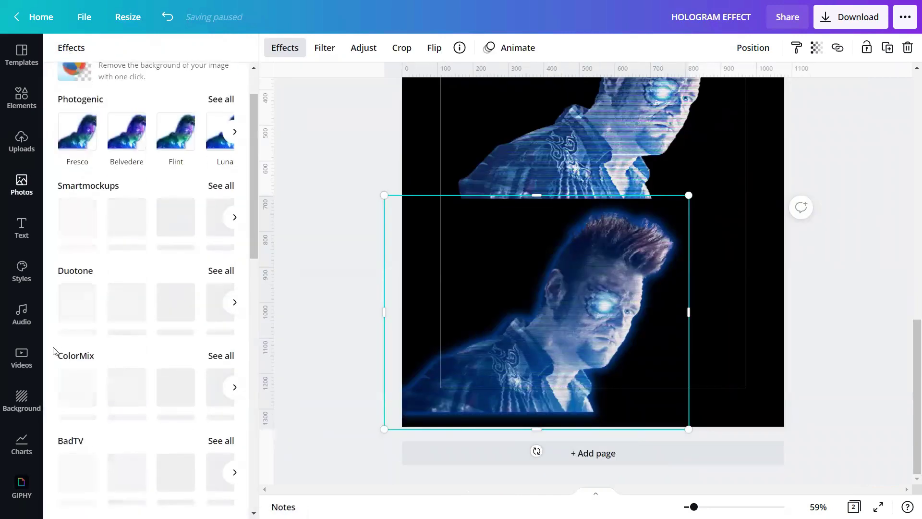
pyautogui.click(223, 360)
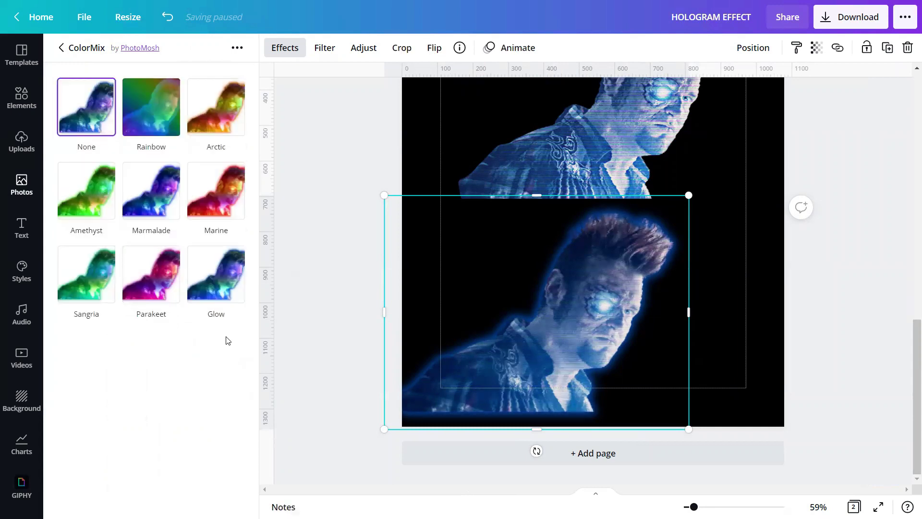
# - Apply the ColorMix Glow effect with size 10 and cut-off 0.40
pyautogui.click(222, 284)
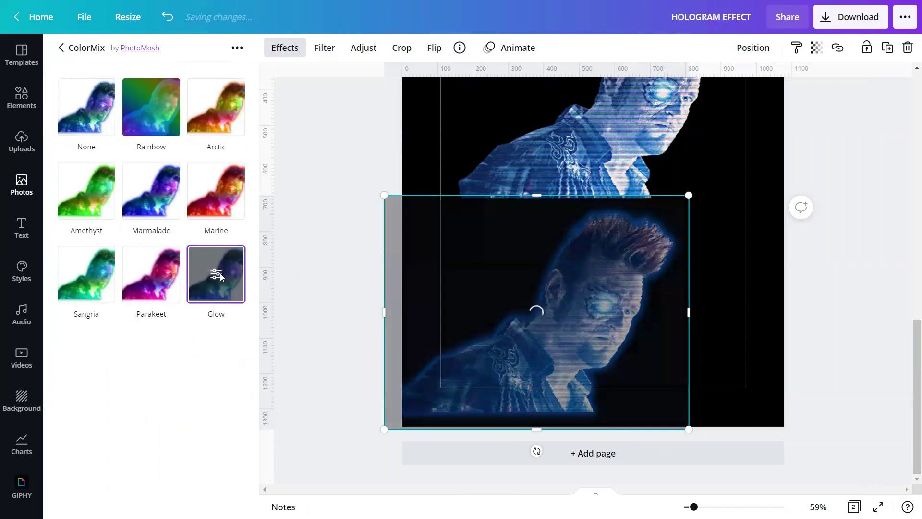
pyautogui.click(219, 274)
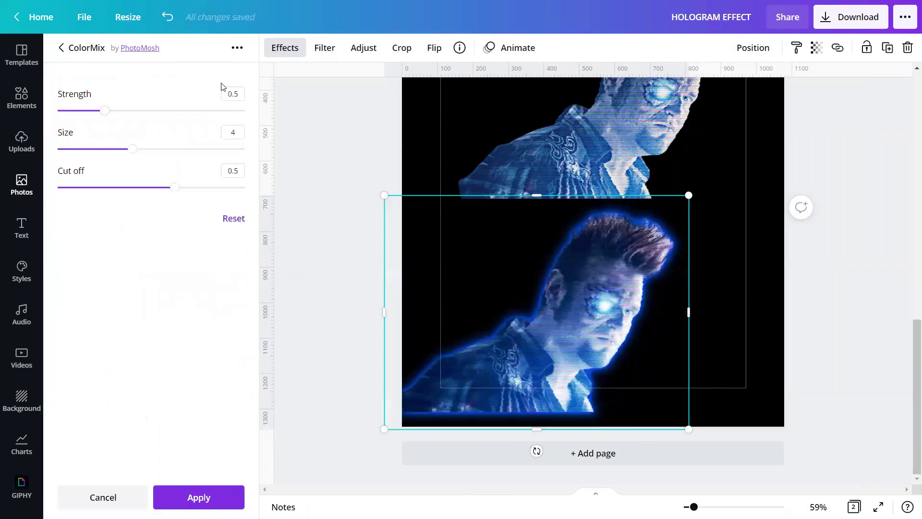
pyautogui.click(229, 128)
pyautogui.write('0')
pyautogui.click(244, 171)
pyautogui.write('0')
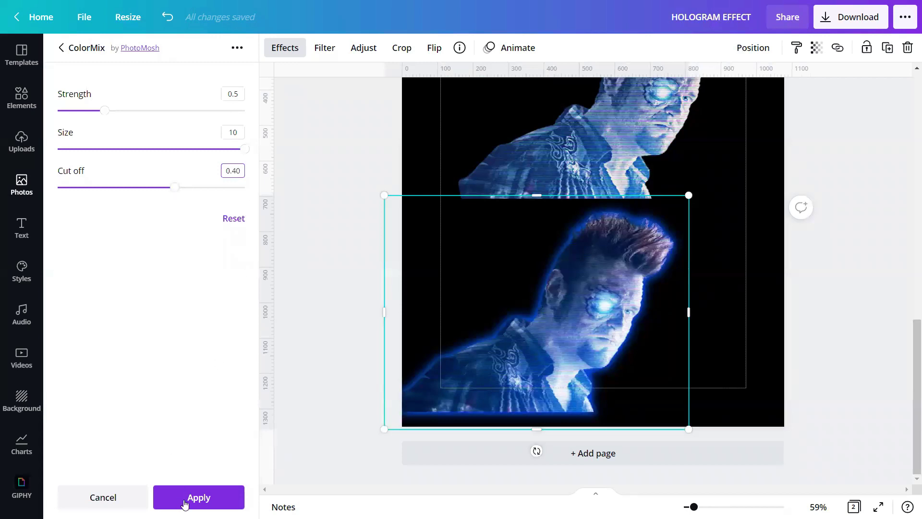
pyautogui.click(198, 497)
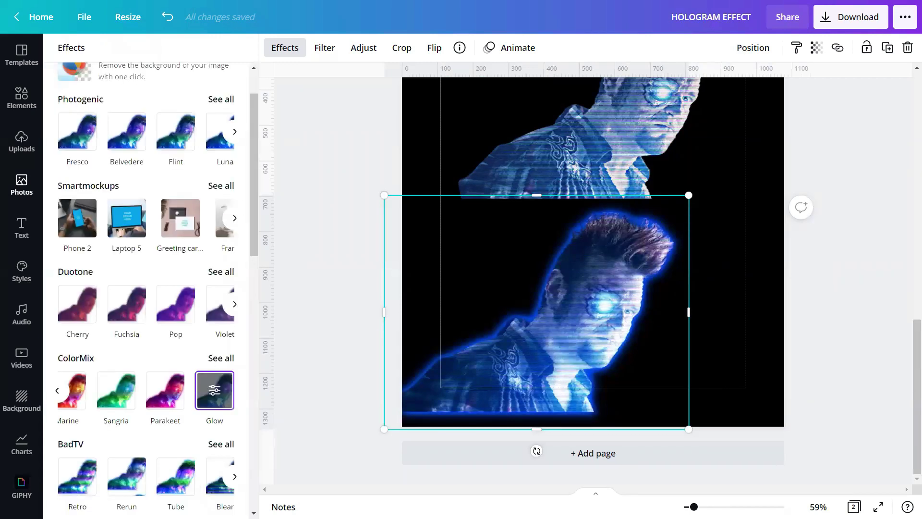
pyautogui.click(338, 311)
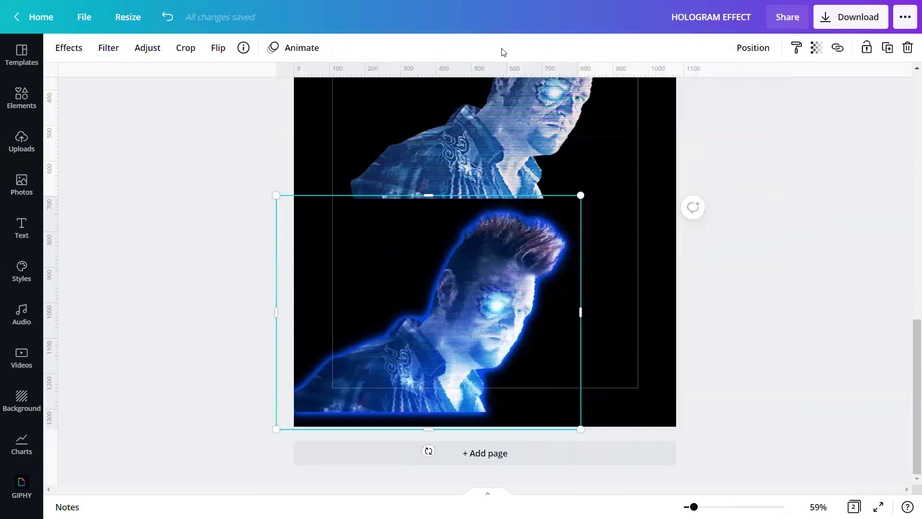
# - Give the lower glowing figure a blur of 15 and transparency 45
pyautogui.click(149, 54)
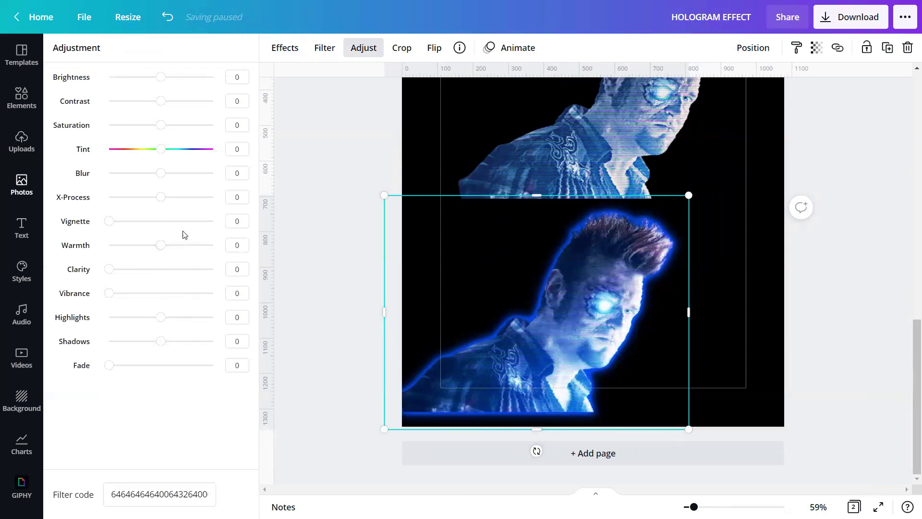
pyautogui.click(239, 174)
pyautogui.press('Return')
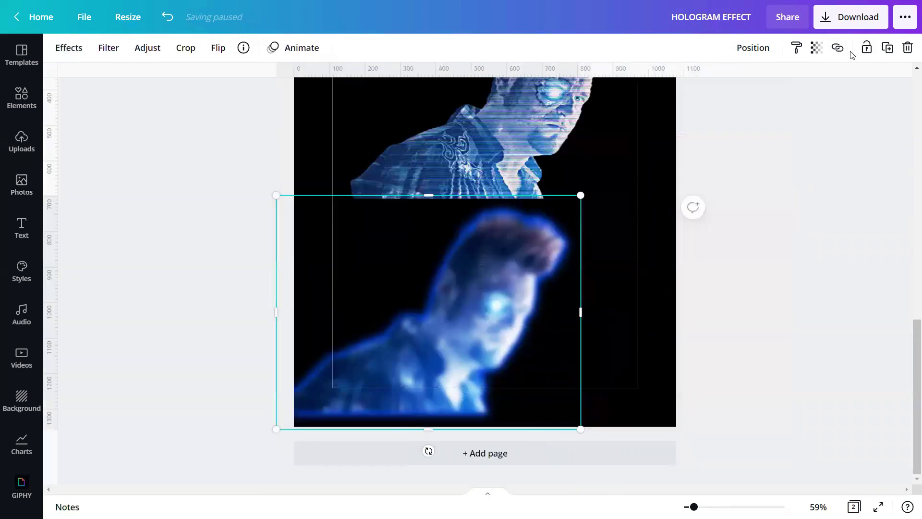
pyautogui.click(816, 48)
pyautogui.moveTo(777, 85); pyautogui.dragTo(736, 89)
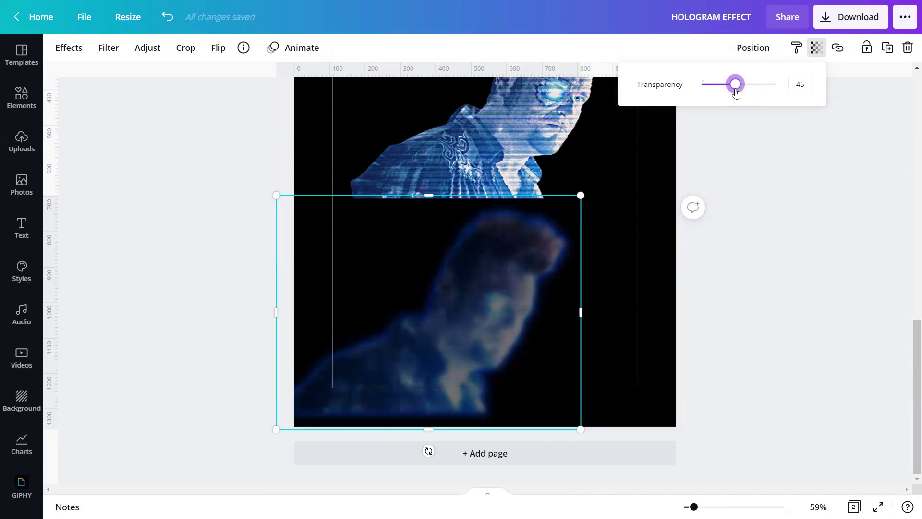
pyautogui.click(753, 238)
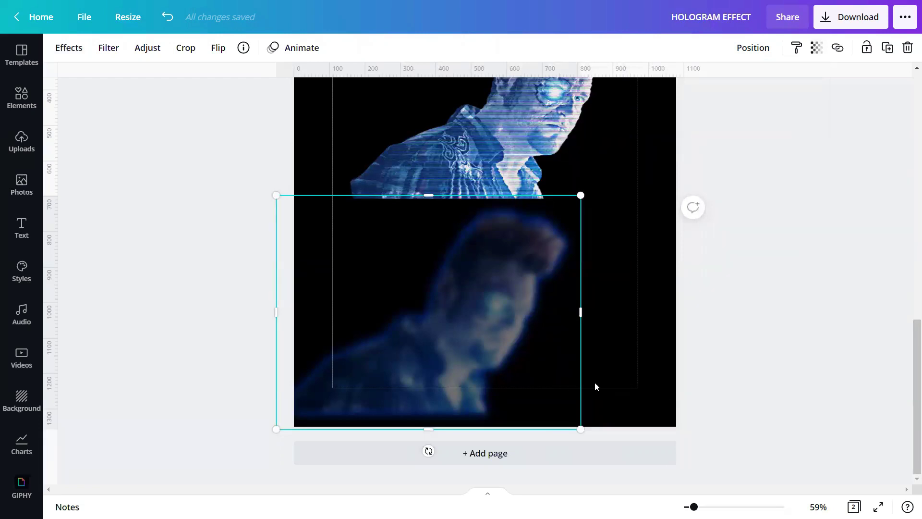
# - Duplicate the blurred figure and position the copy beside the original
pyautogui.click(740, 361)
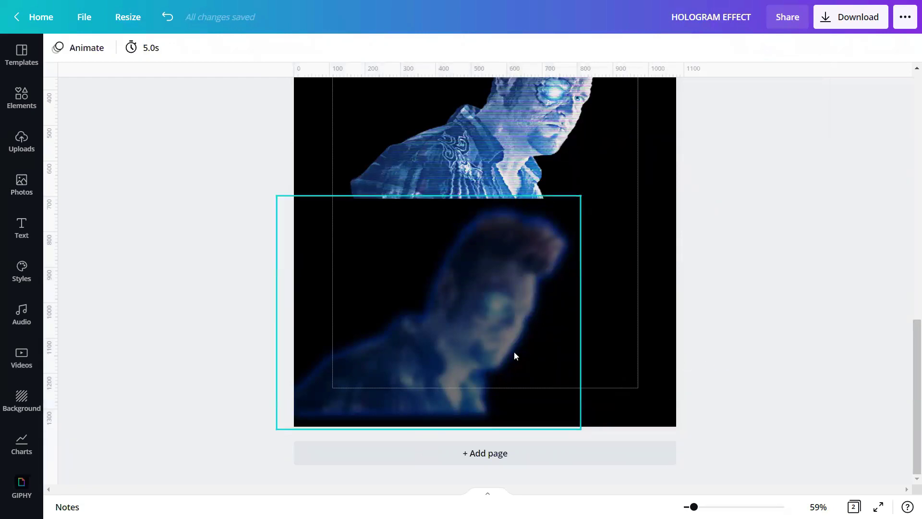
pyautogui.click(484, 355)
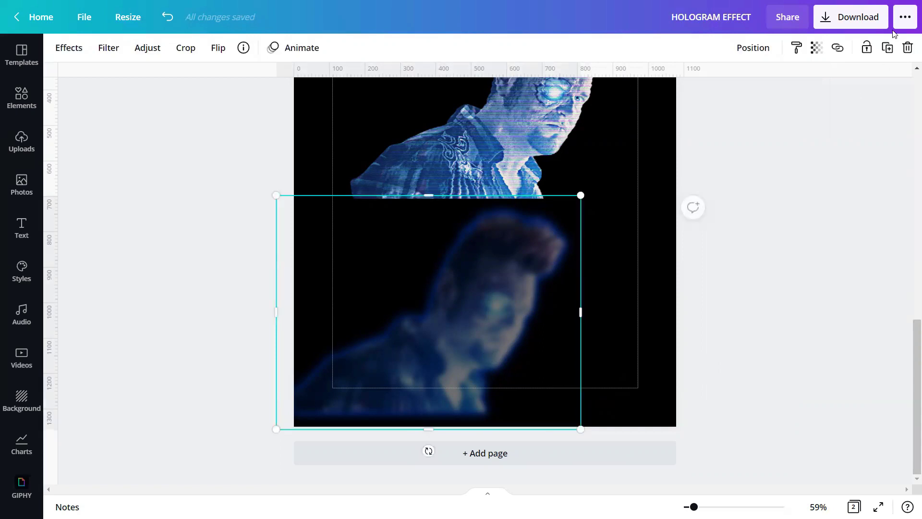
pyautogui.click(886, 48)
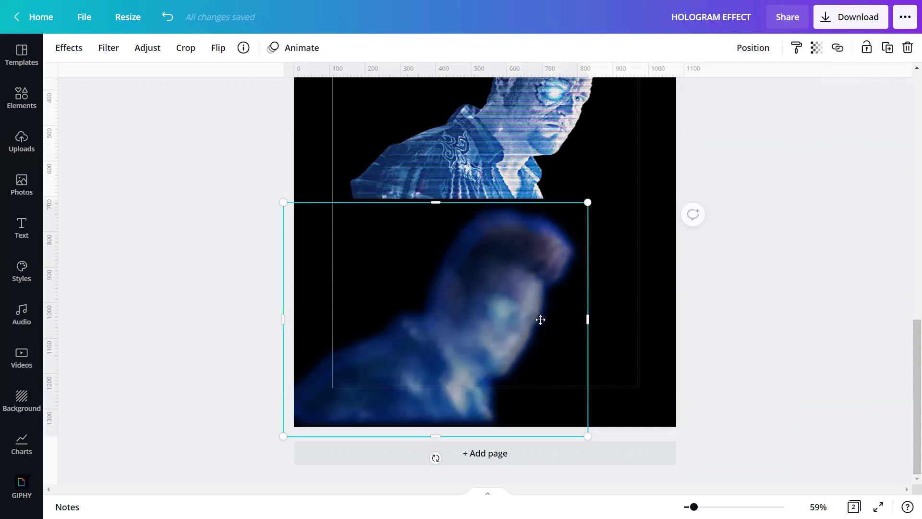
pyautogui.moveTo(461, 313); pyautogui.dragTo(588, 316)
pyautogui.moveTo(417, 331); pyautogui.dragTo(344, 342)
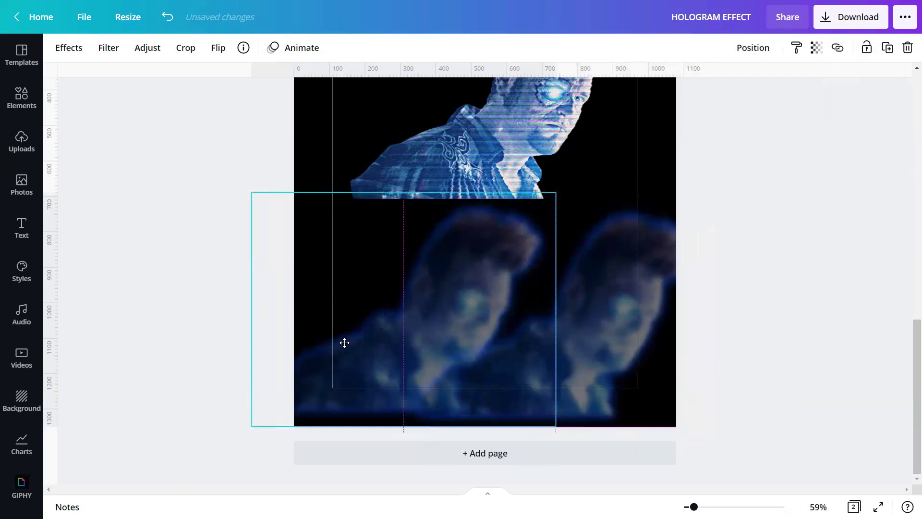
# - Move one blurred copy onto the top figure and send it backward
pyautogui.scroll(2, 537, 329)
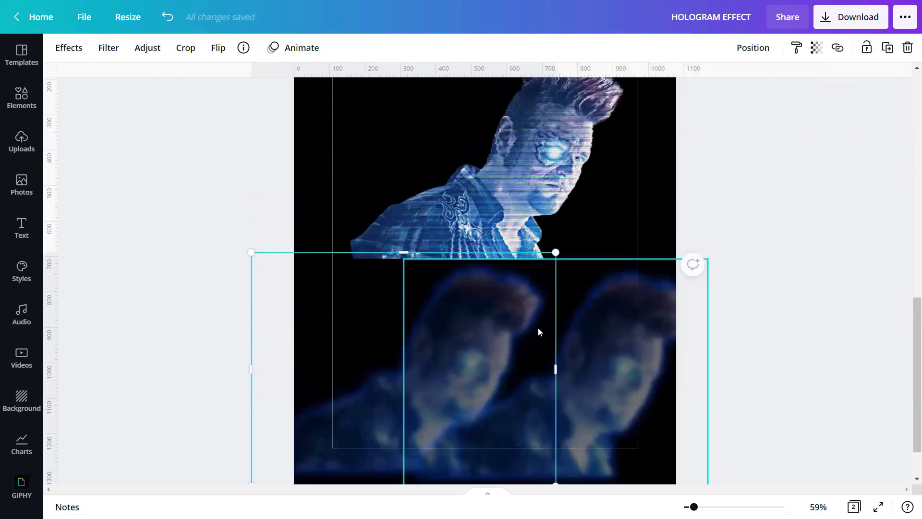
pyautogui.scroll(-3, 585, 381)
pyautogui.moveTo(492, 309)
pyautogui.mouseDown()
pyautogui.moveTo(604, 315)
pyautogui.moveTo(572, 212)
pyautogui.mouseUp()
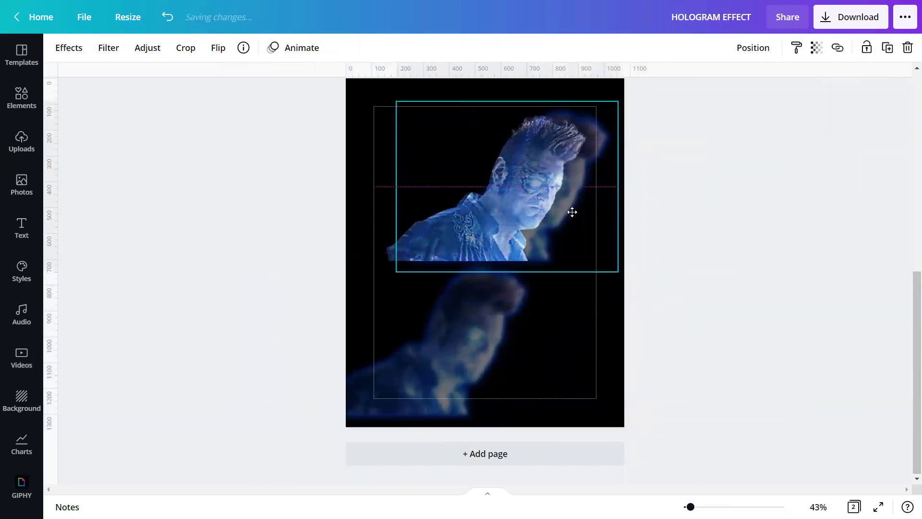
pyautogui.rightClick(565, 212)
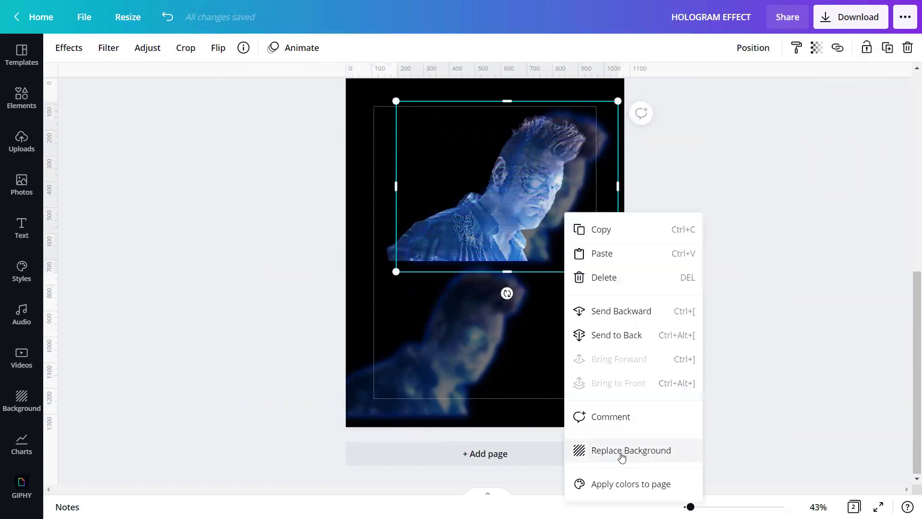
pyautogui.click(617, 335)
# - Place the second blurred copy over the top figure, nudge it right, and select the stacked layers
pyautogui.moveTo(455, 384)
pyautogui.mouseDown()
pyautogui.moveTo(495, 235)
pyautogui.moveTo(509, 225)
pyautogui.mouseUp()
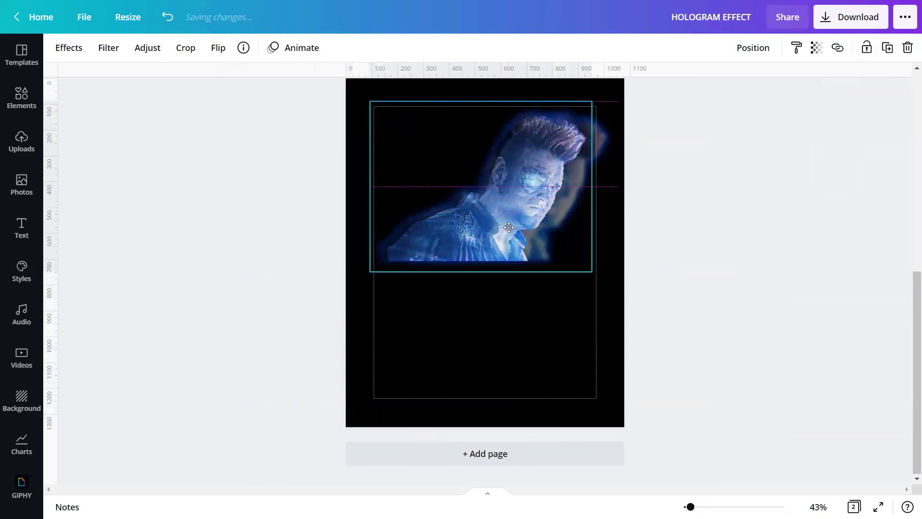
pyautogui.press('Right')
pyautogui.press('Right')
pyautogui.press('Right')
pyautogui.press('Right')
pyautogui.press('Right')
pyautogui.press('Right')
pyautogui.press('Right')
pyautogui.press('Right')
pyautogui.press('Right')
pyautogui.press('Right')
pyautogui.press('Right')
pyautogui.press('Right')
pyautogui.press('Right')
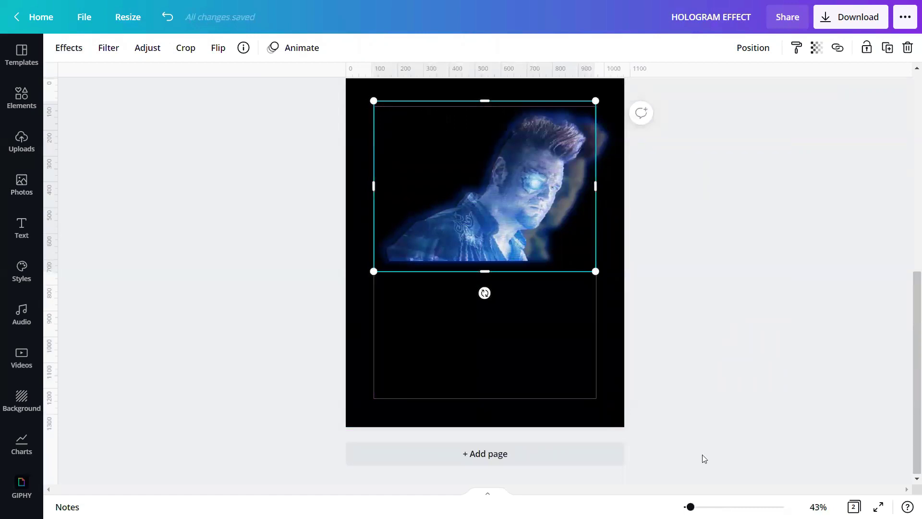
pyautogui.moveTo(690, 507); pyautogui.dragTo(701, 507)
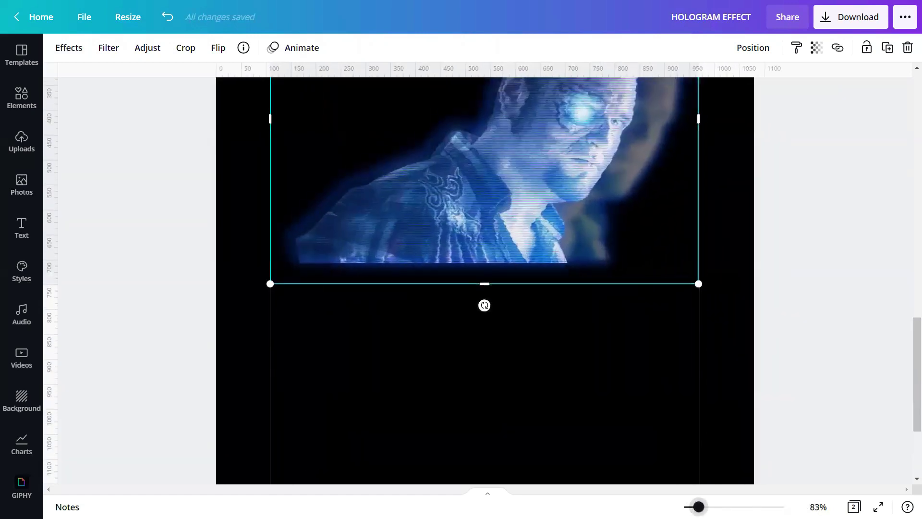
pyautogui.scroll(2, 694, 491)
pyautogui.scroll(1, 693, 491)
pyautogui.scroll(2, 694, 491)
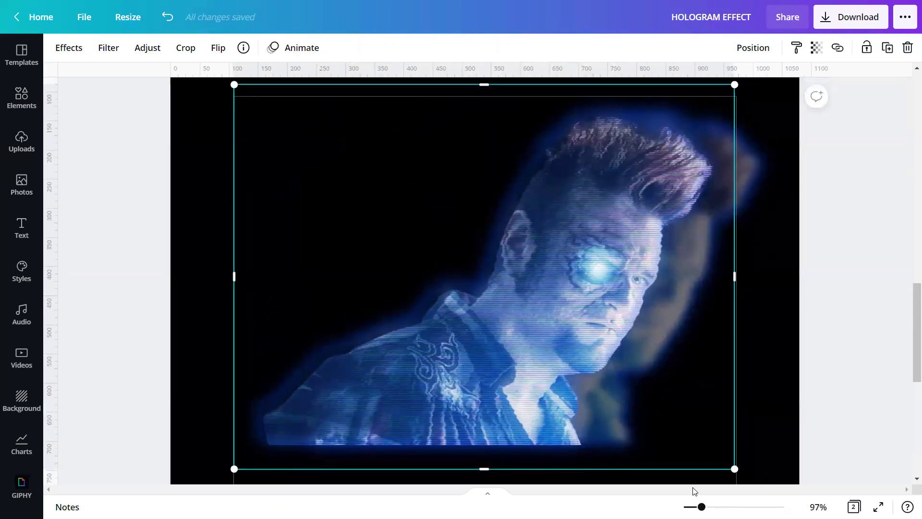
pyautogui.scroll(-1, 700, 448)
pyautogui.scroll(-1, 701, 447)
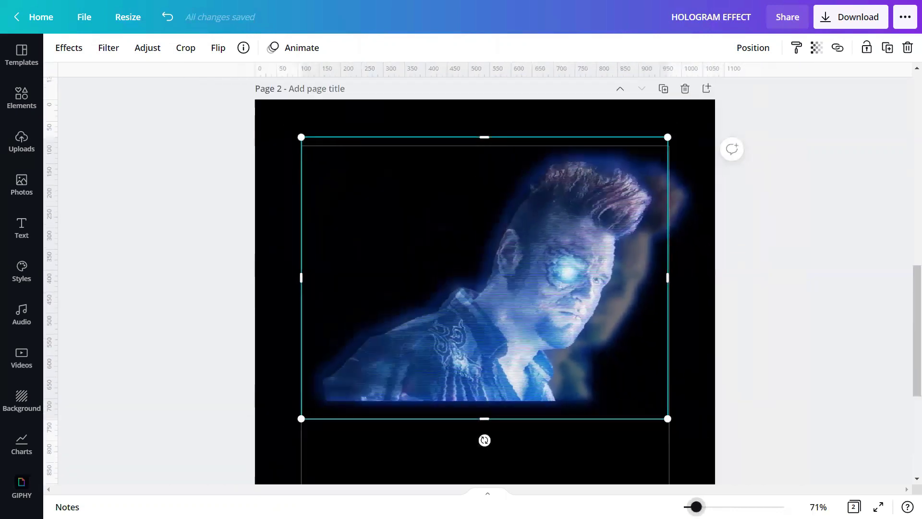
pyautogui.scroll(-2, 701, 448)
pyautogui.scroll(-1, 701, 448)
pyautogui.scroll(-1, 715, 332)
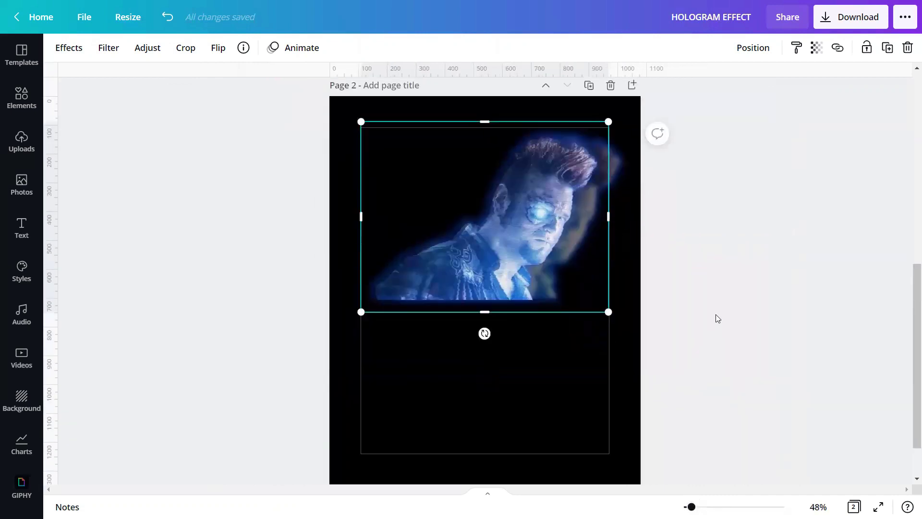
pyautogui.moveTo(713, 248); pyautogui.dragTo(528, 228)
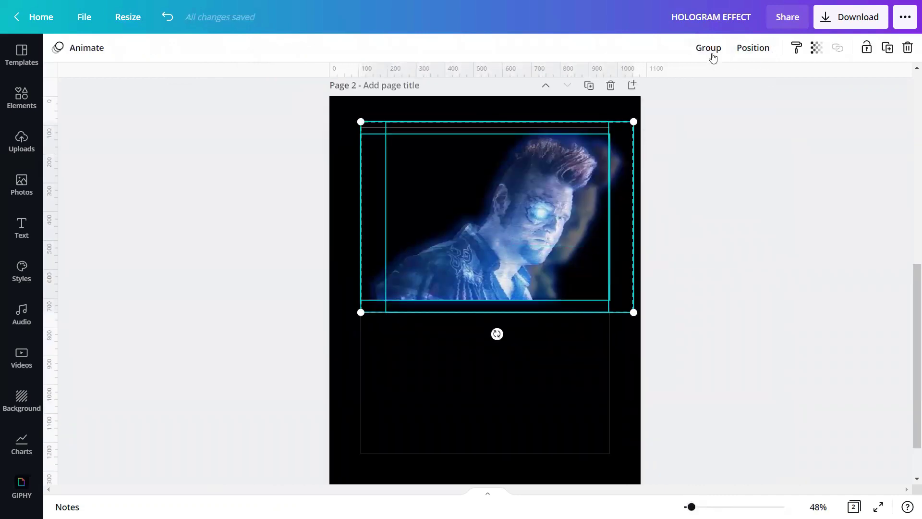
# - Group the figure with its glow layers, then enlarge and centre the group across the black page
pyautogui.click(709, 48)
pyautogui.moveTo(360, 312)
pyautogui.mouseDown()
pyautogui.moveTo(128, 422)
pyautogui.moveTo(130, 468)
pyautogui.mouseUp()
pyautogui.click(374, 361)
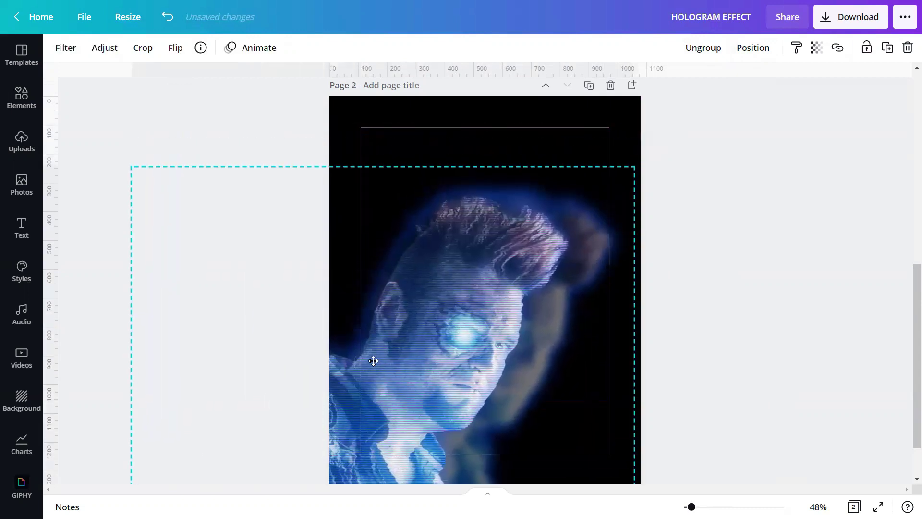
pyautogui.moveTo(374, 361); pyautogui.dragTo(380, 344)
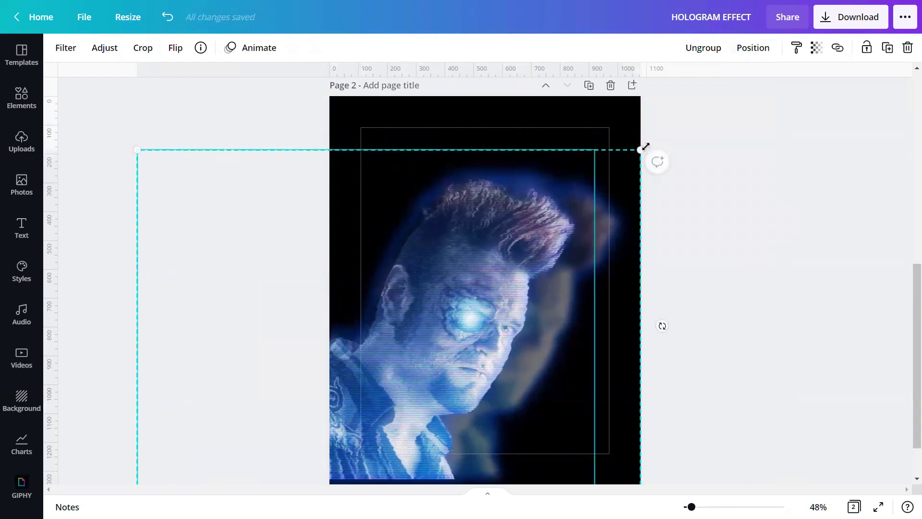
pyautogui.moveTo(646, 146); pyautogui.dragTo(679, 136)
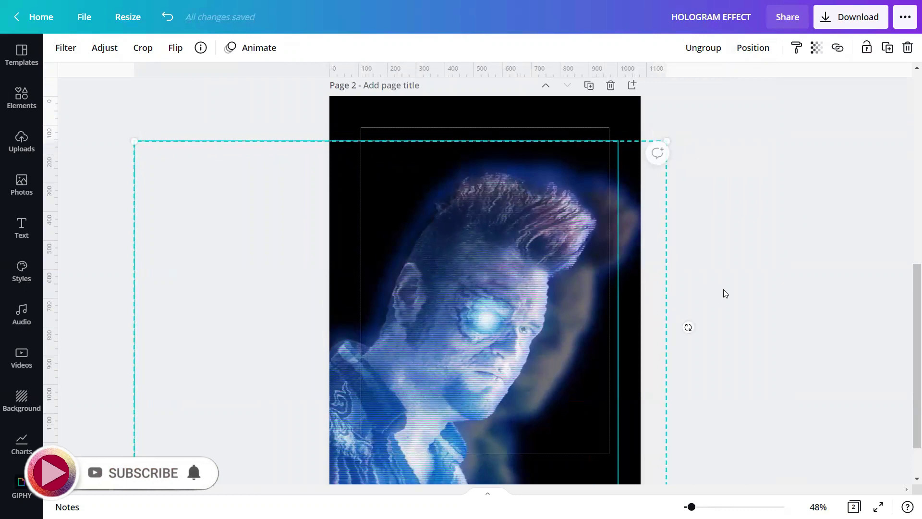
pyautogui.moveTo(526, 297); pyautogui.dragTo(527, 294)
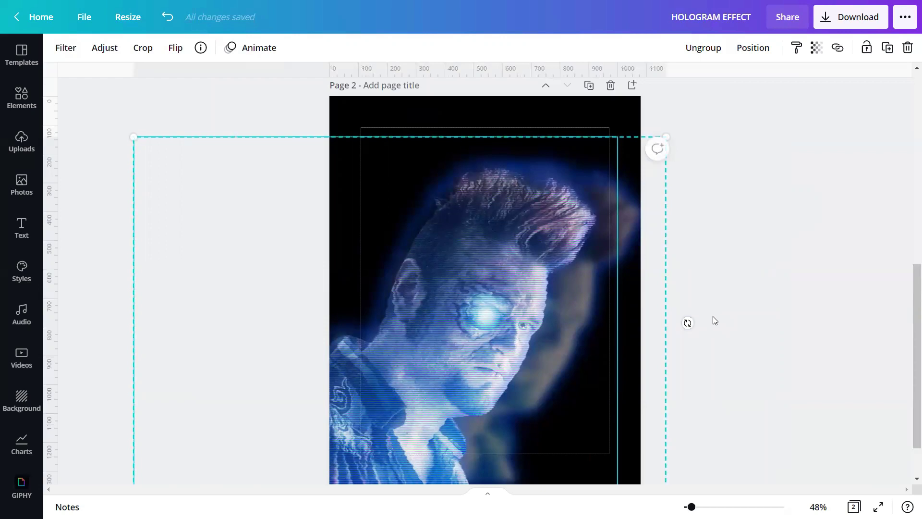
pyautogui.moveTo(911, 381); pyautogui.dragTo(909, 407)
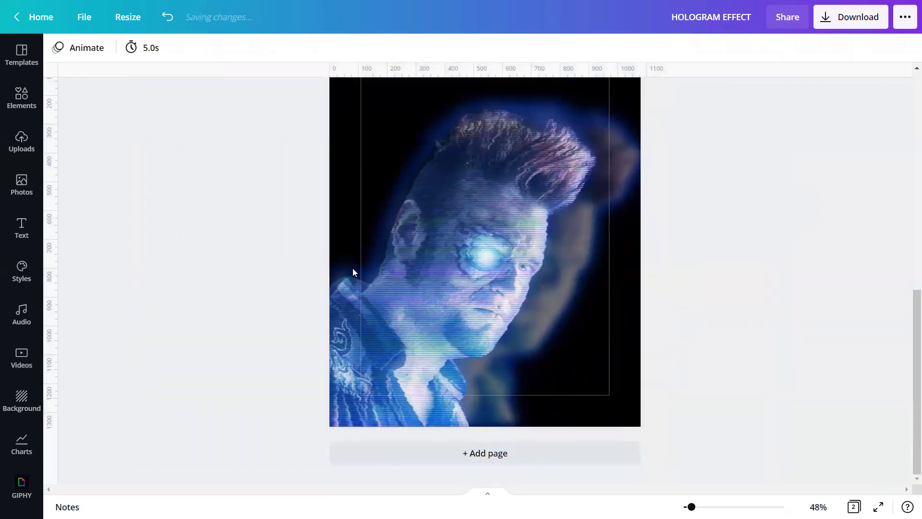
pyautogui.moveTo(433, 292); pyautogui.dragTo(443, 293)
pyautogui.click(730, 341)
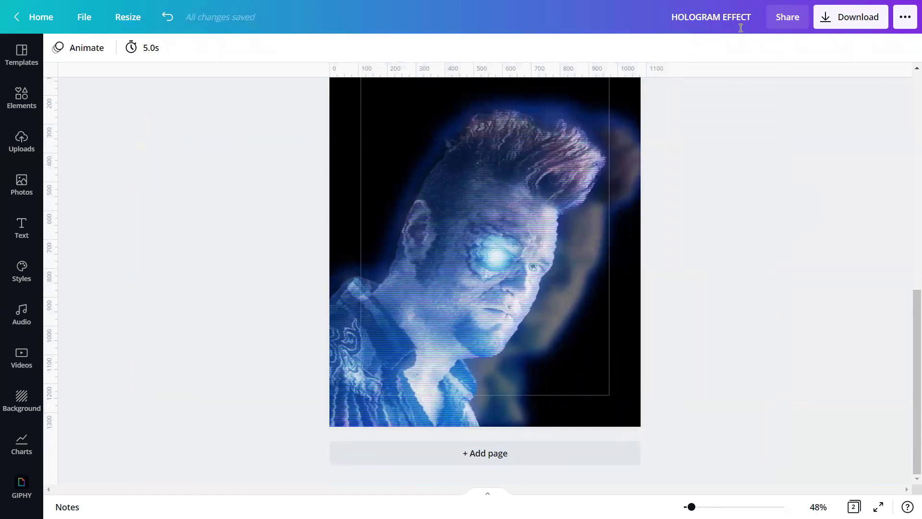
pyautogui.scroll(1, 752, 230)
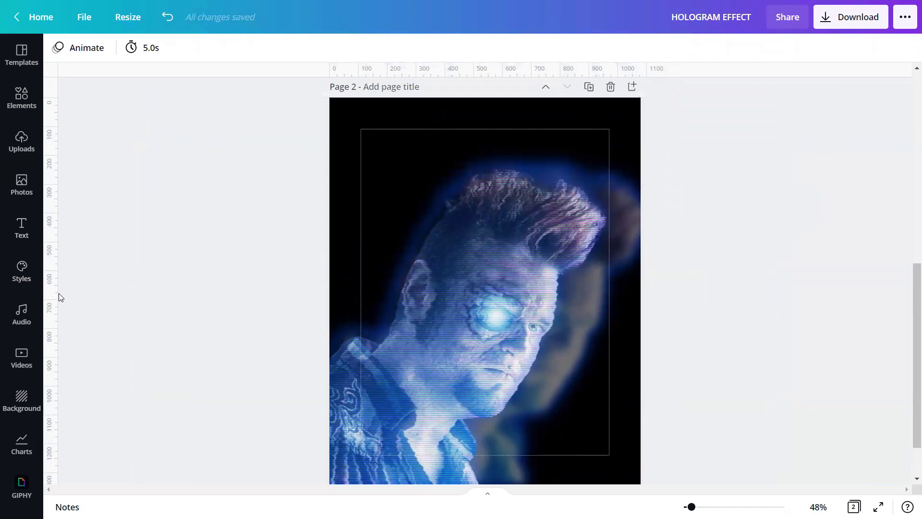
# - Add the first 'GLOWING ROUND DIAGRAM WALLPAPER' stock photo over the hologram face
pyautogui.click(22, 187)
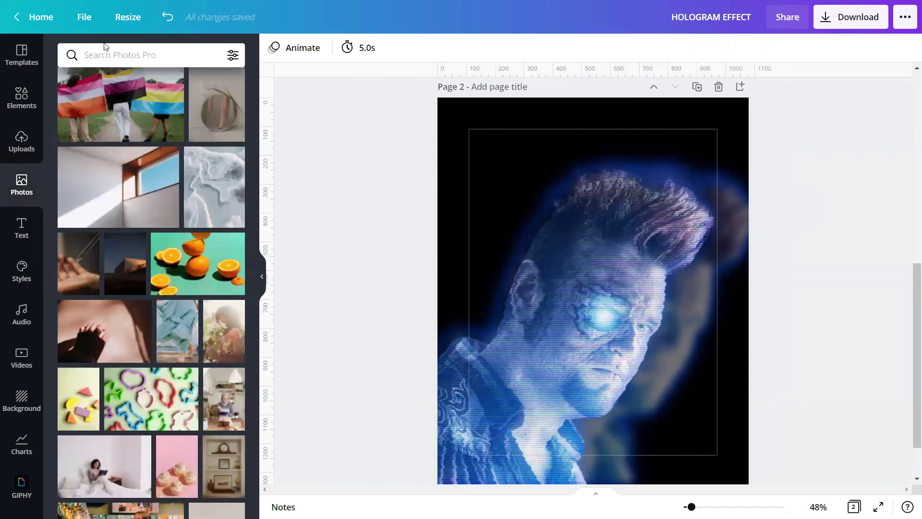
pyautogui.write('GLOWING')
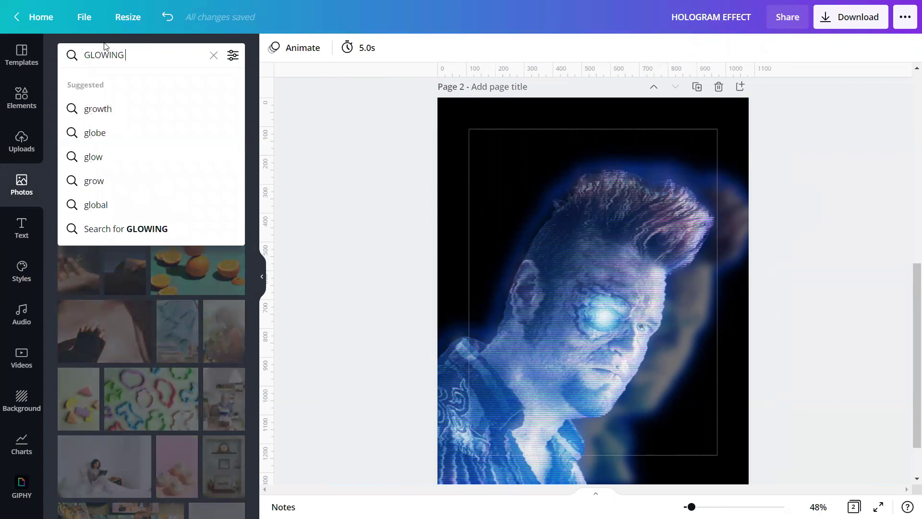
pyautogui.write(' ROUND DIAGRAM WALLPAPER')
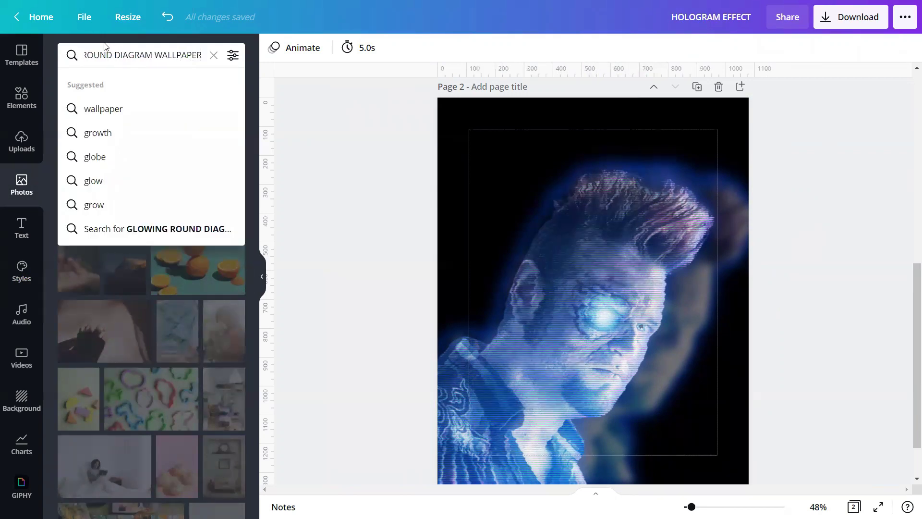
pyautogui.press('Return')
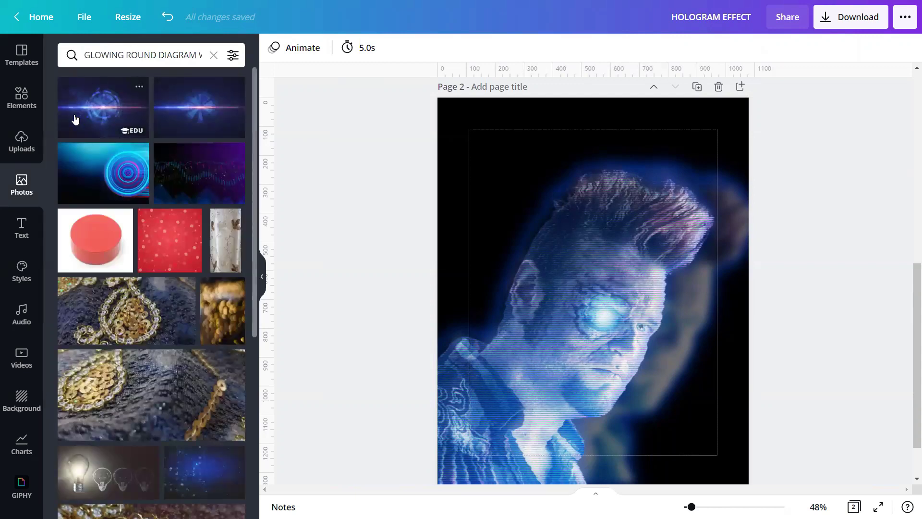
pyautogui.click(103, 109)
pyautogui.click(372, 356)
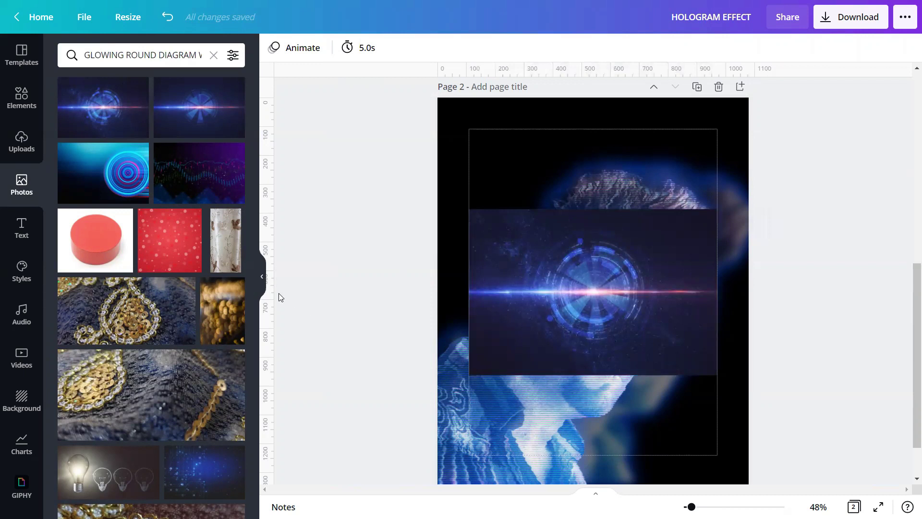
pyautogui.click(263, 277)
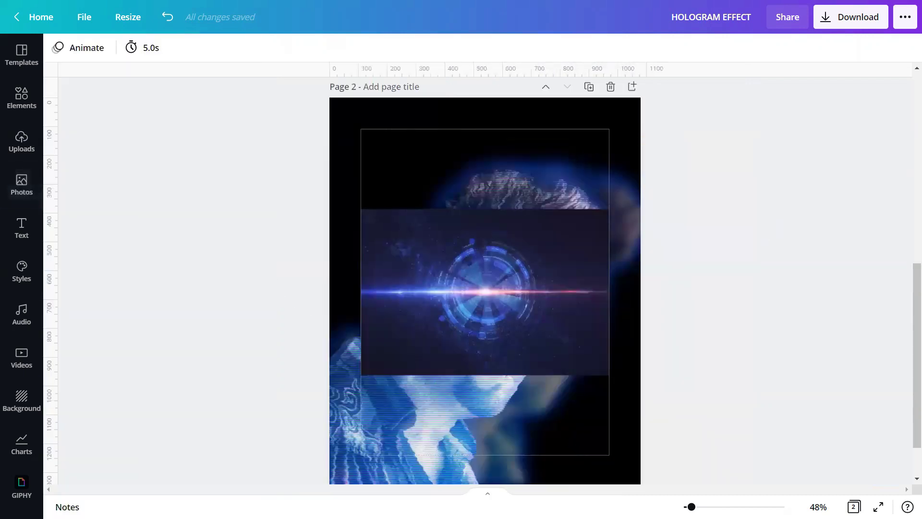
pyautogui.moveTo(692, 507); pyautogui.dragTo(699, 507)
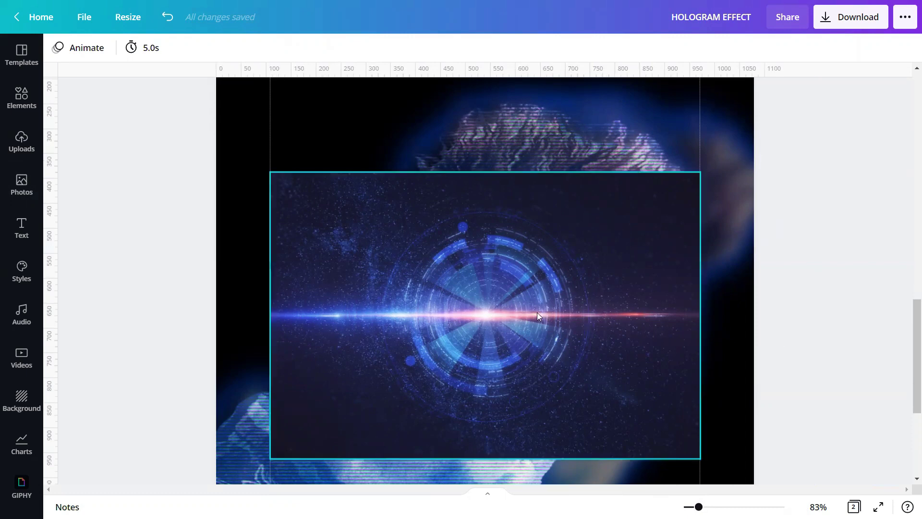
# - Adjust the diagram photo to brightness 5, contrast 5 and saturation 100
pyautogui.click(524, 310)
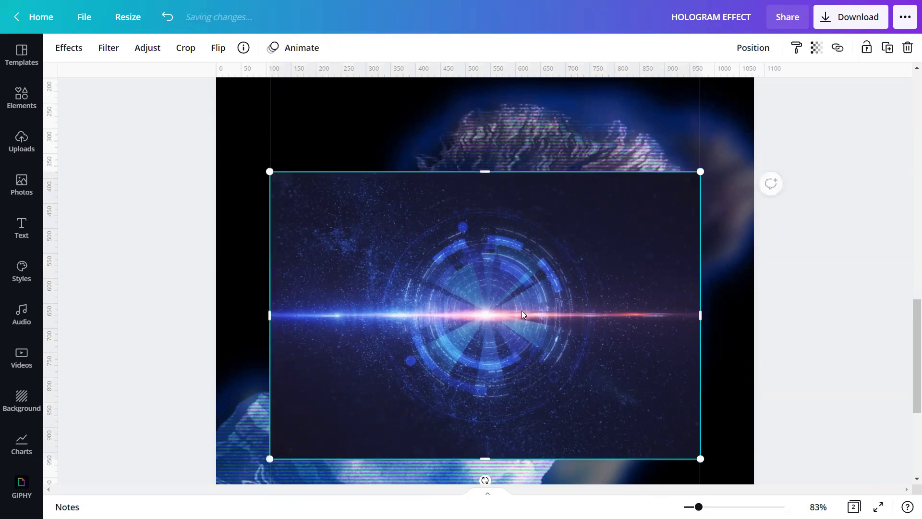
pyautogui.click(145, 51)
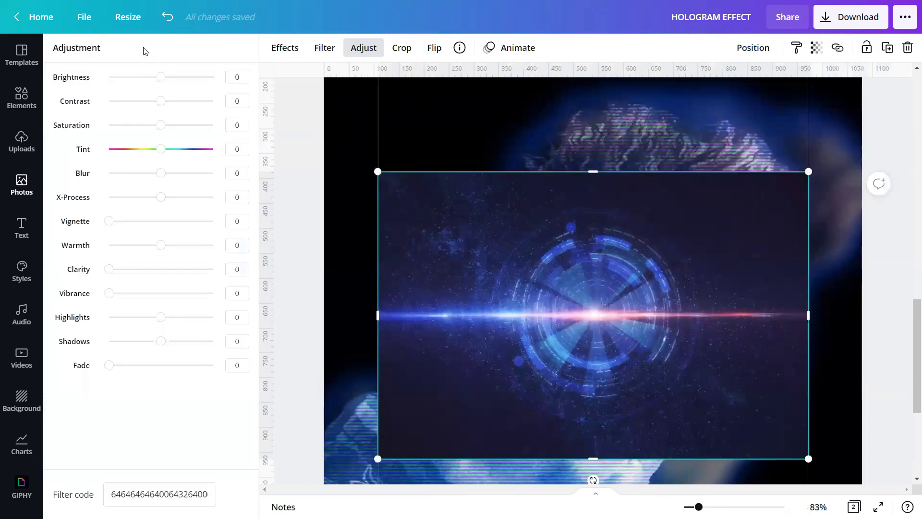
pyautogui.click(237, 77)
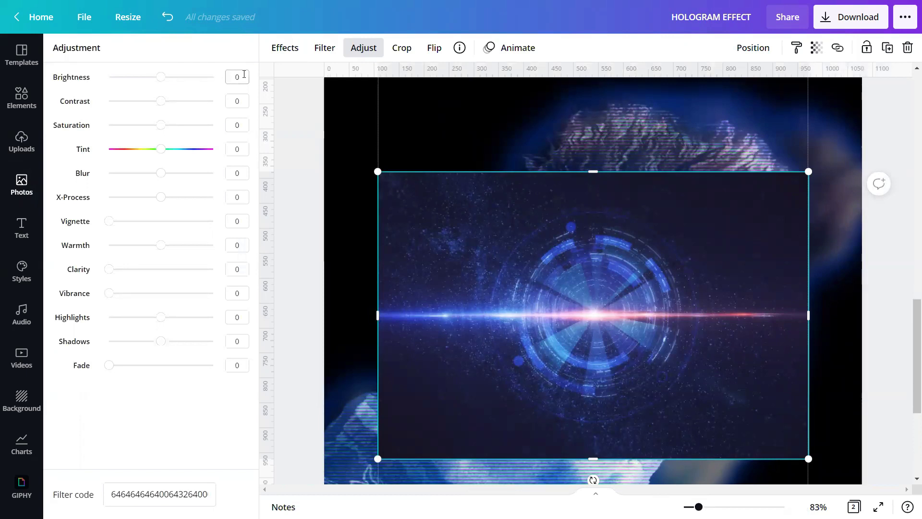
pyautogui.write('5')
pyautogui.click(243, 99)
pyautogui.write('5')
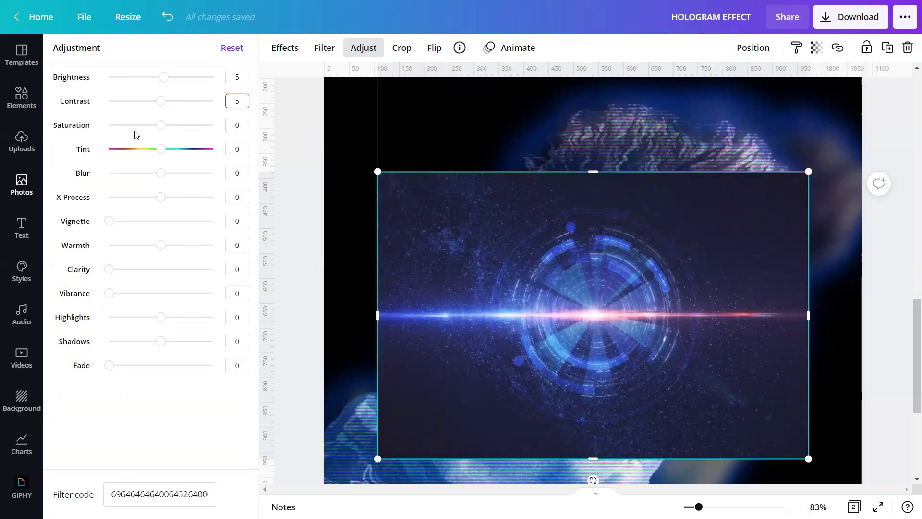
pyautogui.moveTo(161, 124); pyautogui.dragTo(222, 126)
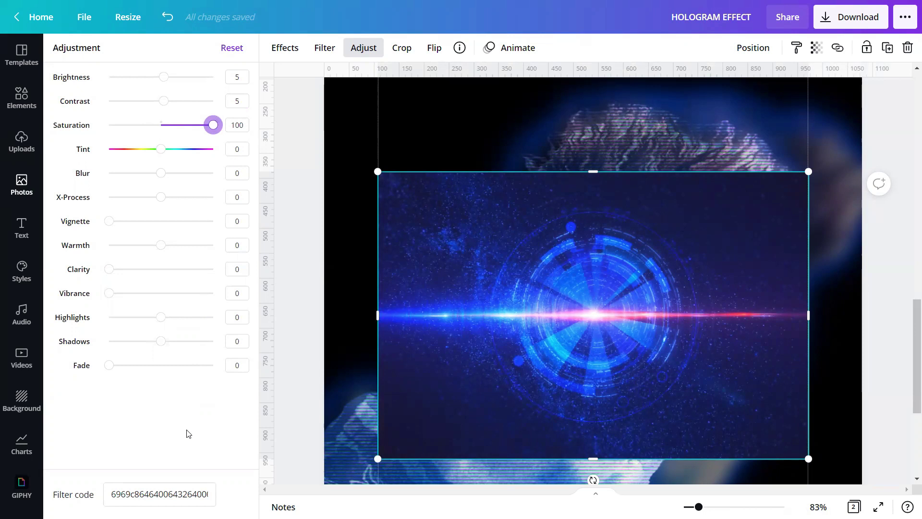
pyautogui.click(297, 383)
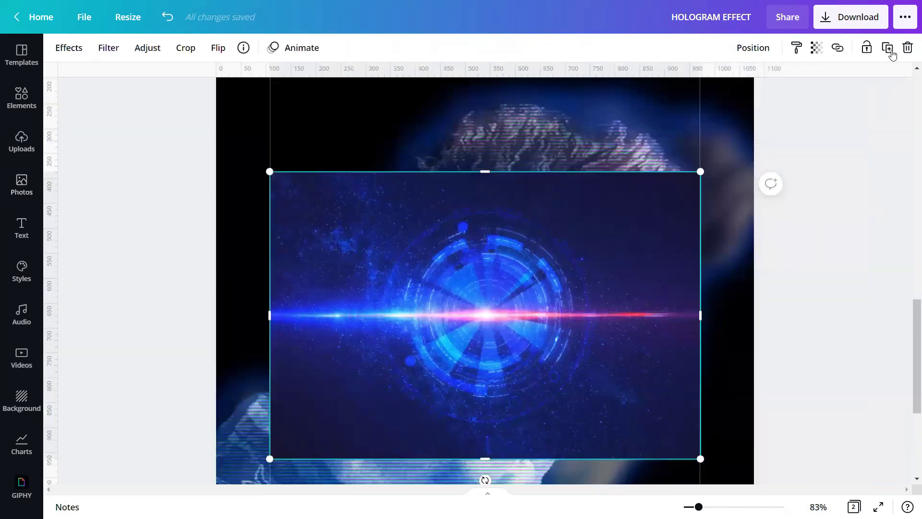
# - Set the diagram photo's transparency to 35
pyautogui.click(817, 48)
pyautogui.moveTo(774, 86); pyautogui.dragTo(728, 91)
pyautogui.moveTo(727, 91); pyautogui.dragTo(729, 91)
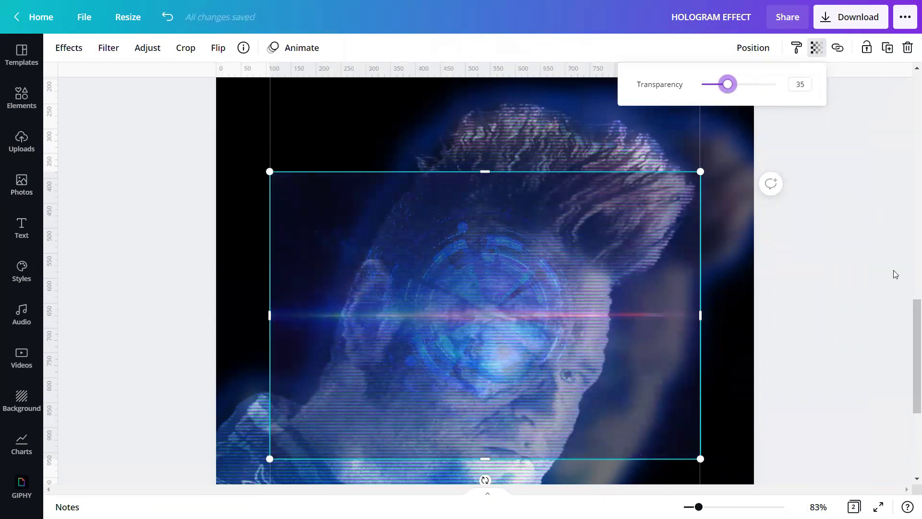
pyautogui.press('Escape')
# - Enlarge and reposition the diagram photo to cover the whole page over the figure
pyautogui.scroll(-1, 713, 379)
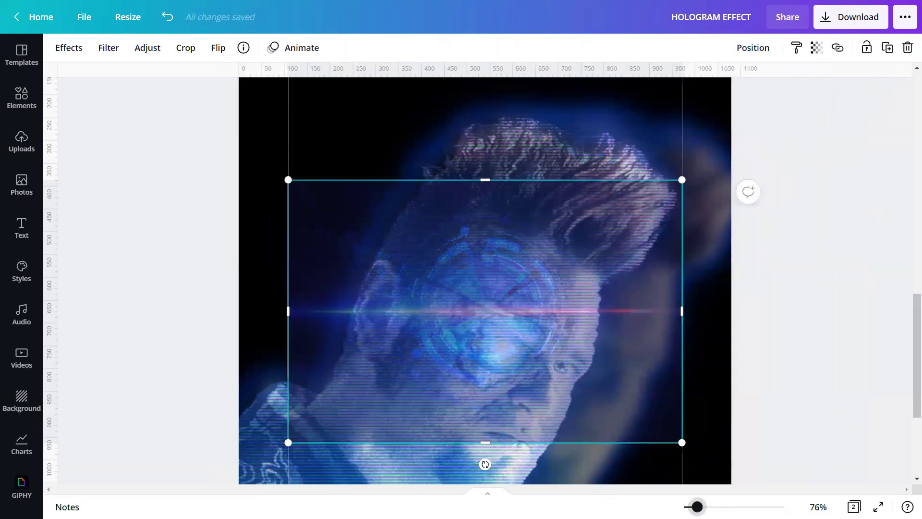
pyautogui.scroll(-1, 714, 379)
pyautogui.scroll(-1, 714, 379)
pyautogui.click(714, 379)
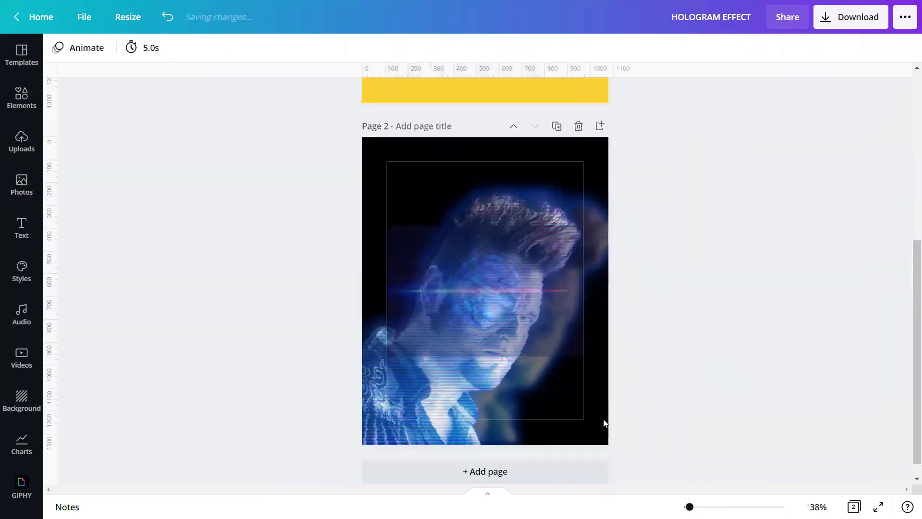
pyautogui.click(449, 310)
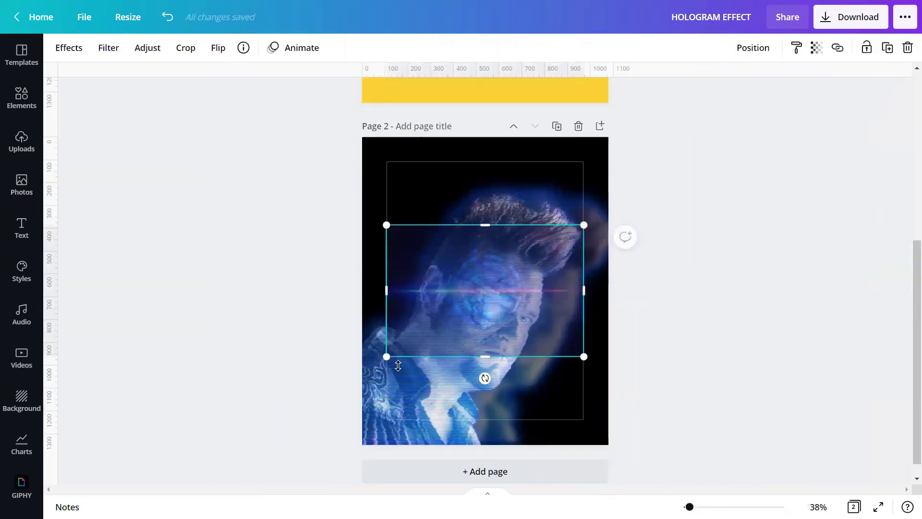
pyautogui.moveTo(386, 357)
pyautogui.mouseDown()
pyautogui.moveTo(271, 445)
pyautogui.moveTo(231, 456)
pyautogui.mouseUp()
pyautogui.moveTo(583, 225)
pyautogui.mouseDown()
pyautogui.moveTo(731, 159)
pyautogui.moveTo(828, 130)
pyautogui.mouseUp()
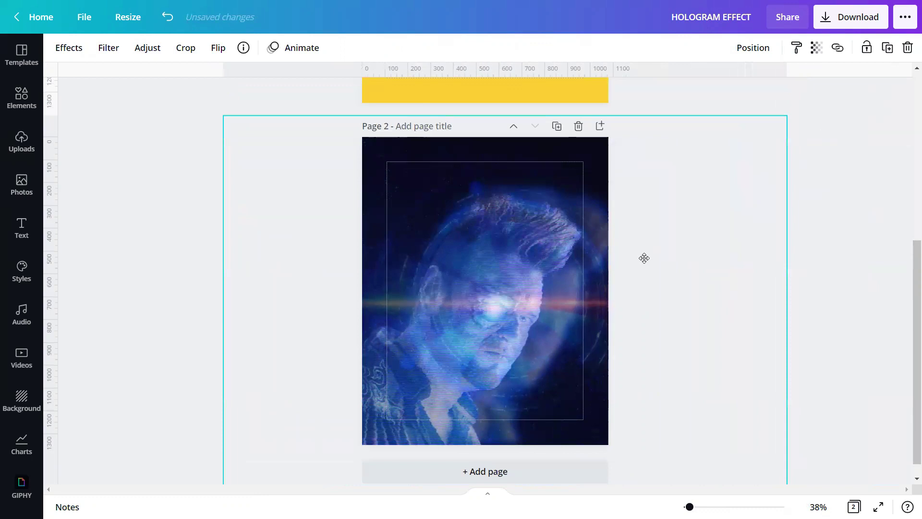
pyautogui.moveTo(648, 246); pyautogui.dragTo(635, 263)
pyautogui.moveTo(690, 507); pyautogui.dragTo(705, 507)
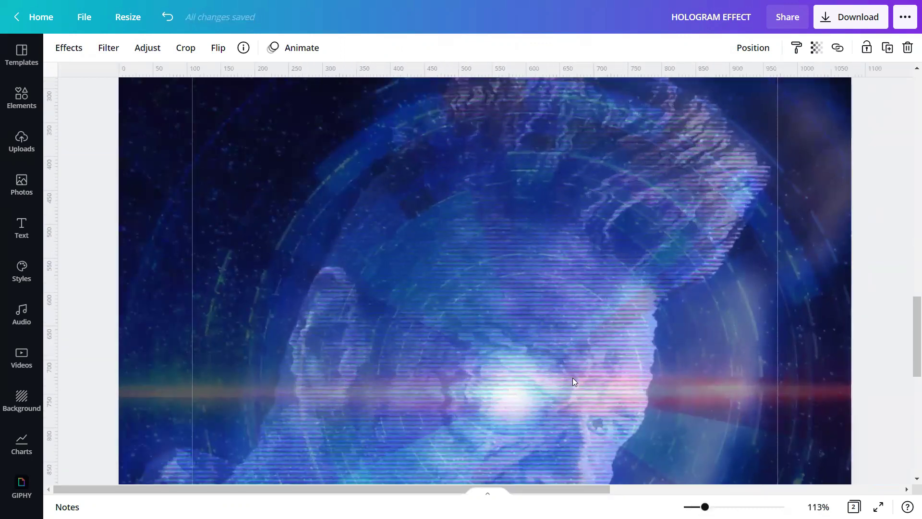
pyautogui.moveTo(568, 381); pyautogui.dragTo(562, 384)
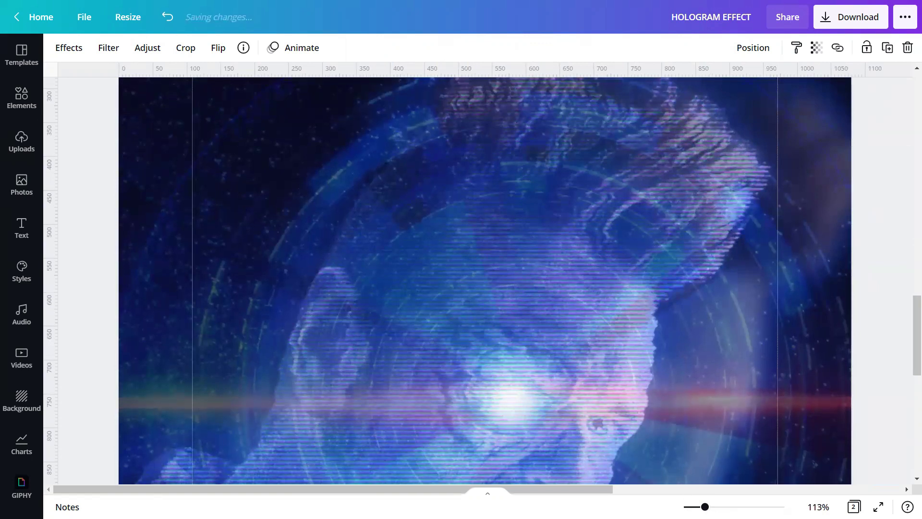
pyautogui.moveTo(705, 507); pyautogui.dragTo(691, 506)
pyautogui.scroll(-2, 671, 411)
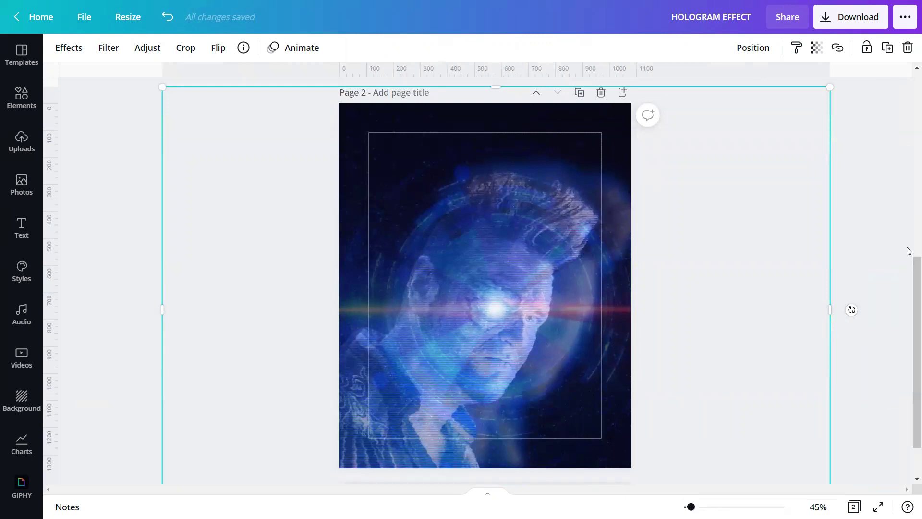
# - Lock the diagram photo in place and deselect it
pyautogui.click(865, 50)
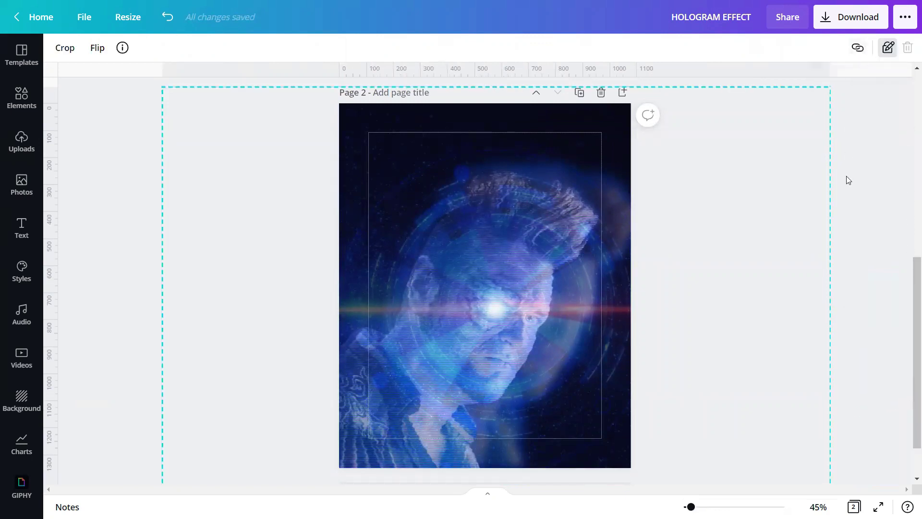
pyautogui.click(862, 344)
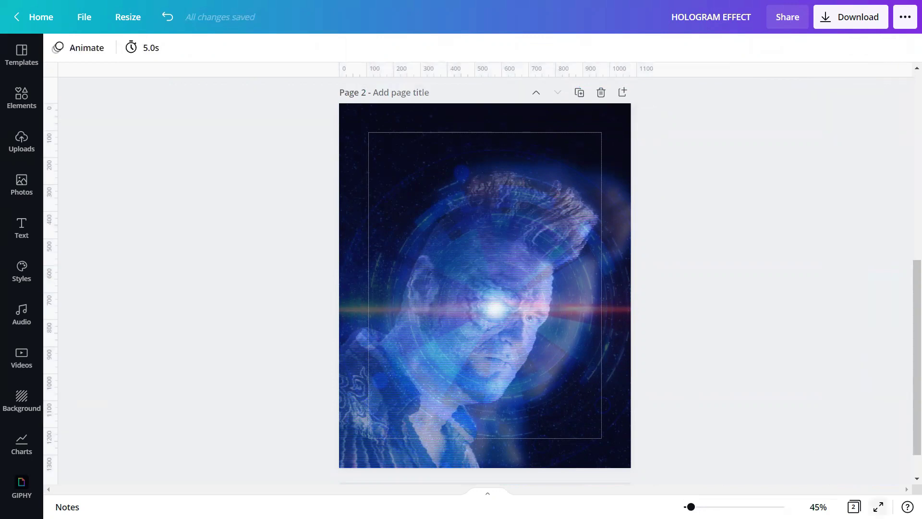
pyautogui.moveTo(691, 507); pyautogui.dragTo(699, 507)
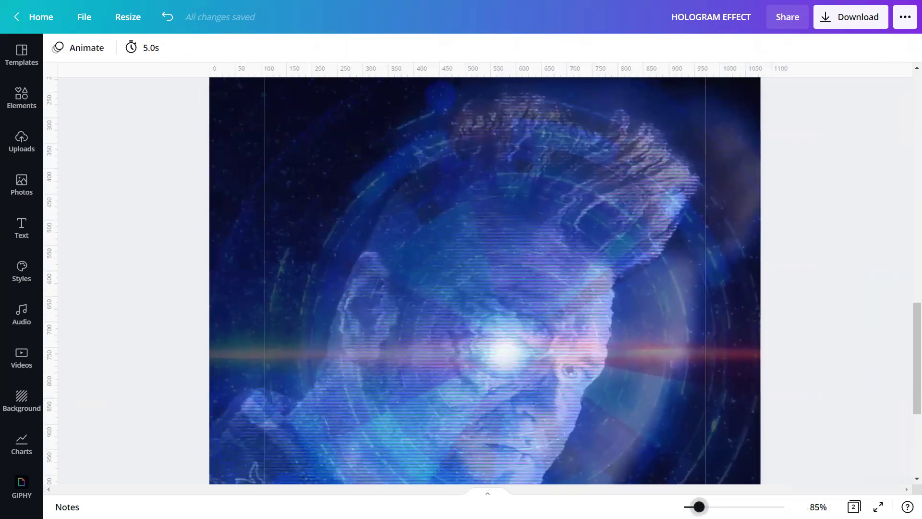
pyautogui.scroll(-3, 617, 407)
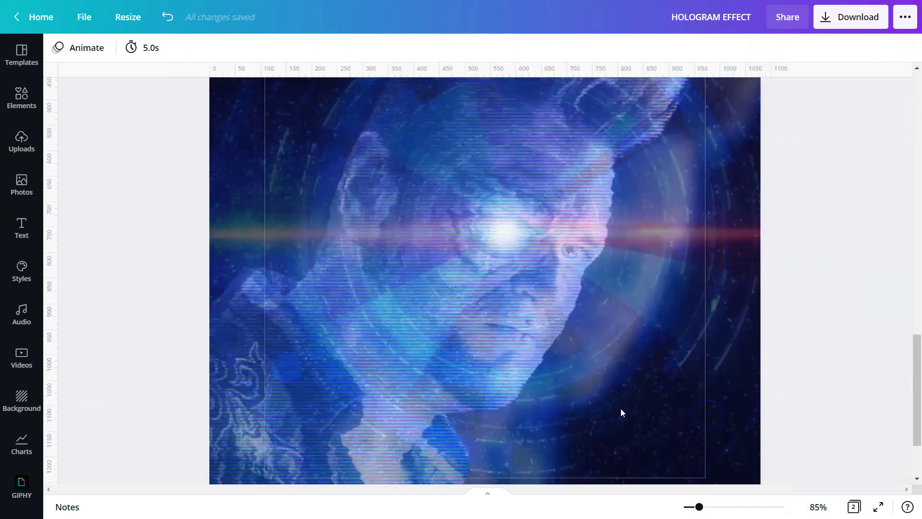
pyautogui.click(879, 507)
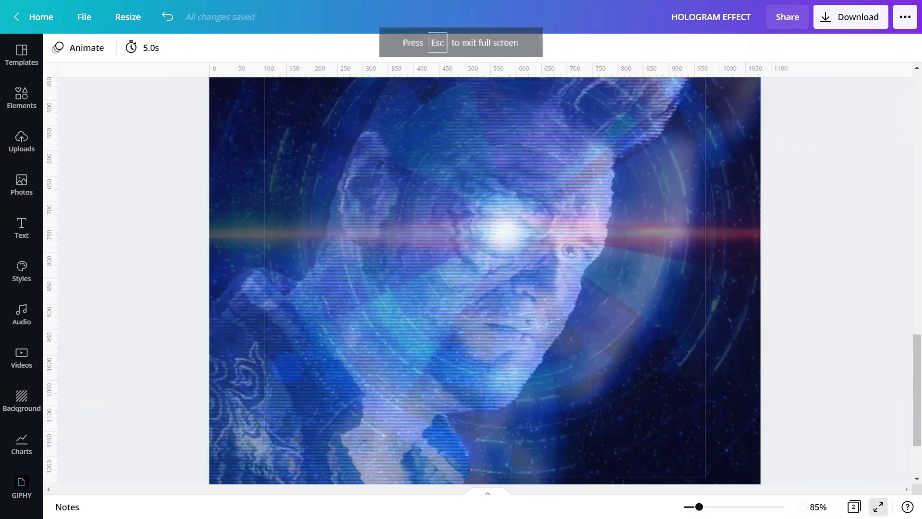